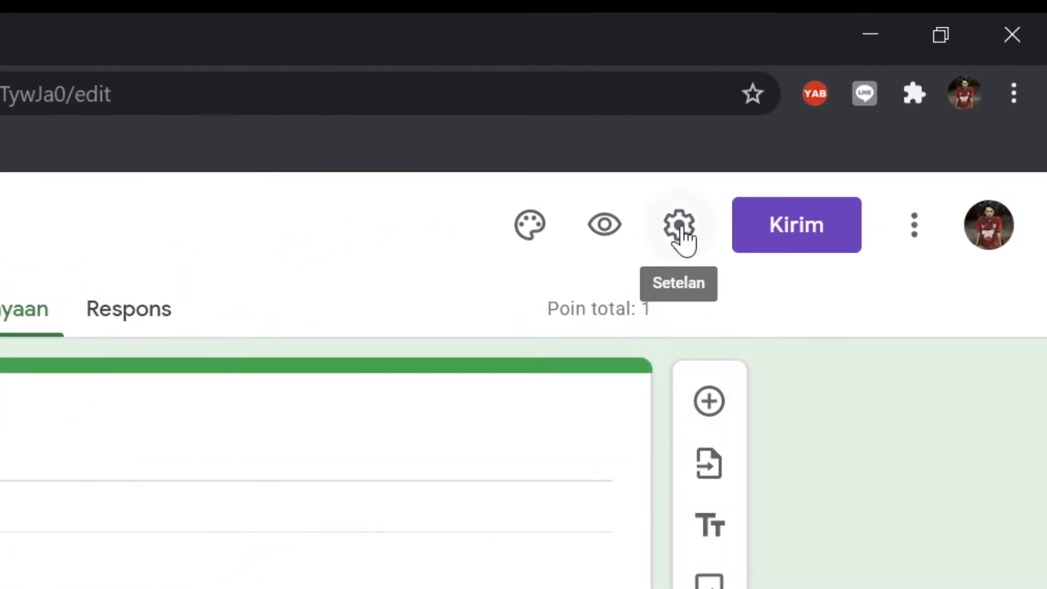
# Review the general and quiz options in the form's settings, including grade release and what respondents can see
pyautogui.click(681, 226)
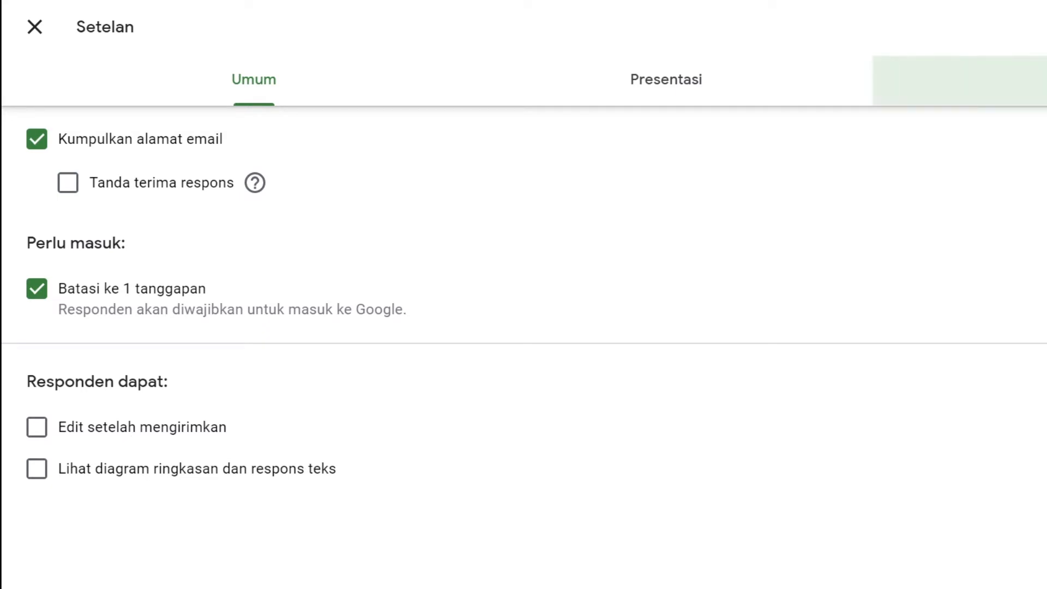
pyautogui.click(1042, 79)
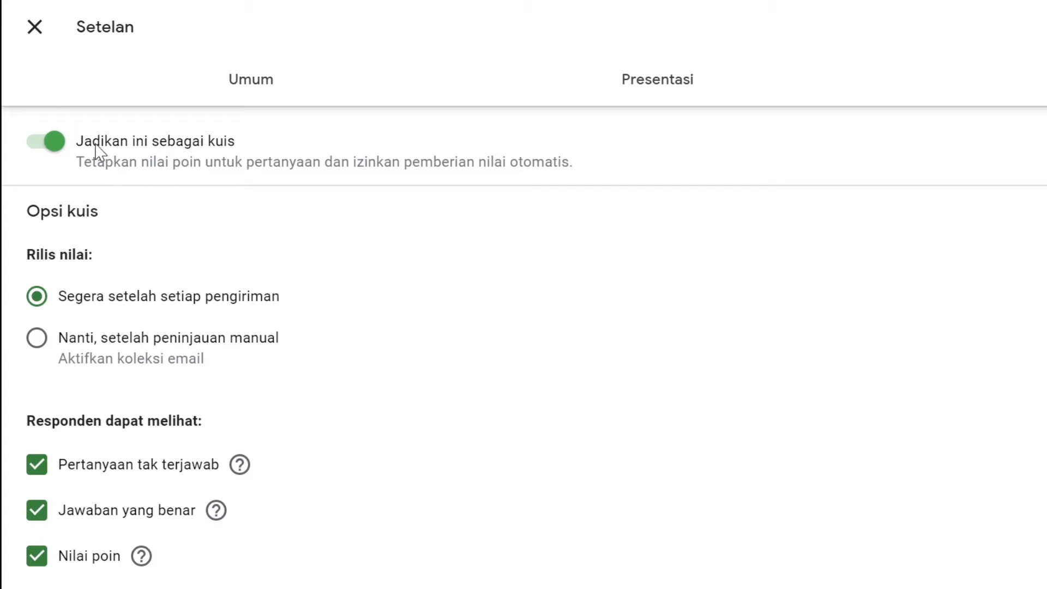
pyautogui.scroll(-1, 95, 145)
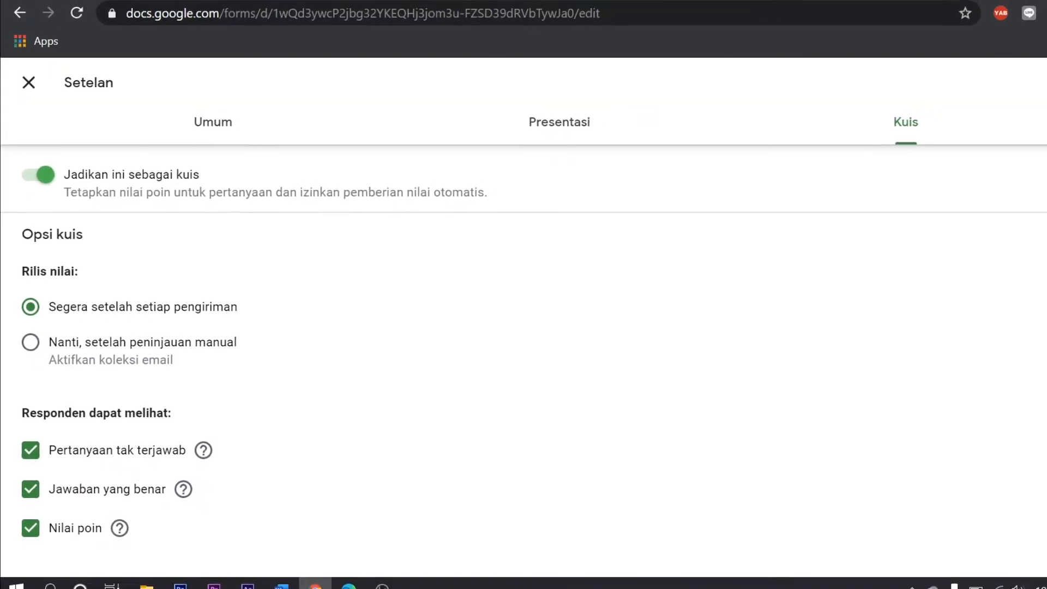
pyautogui.click(1001, 110)
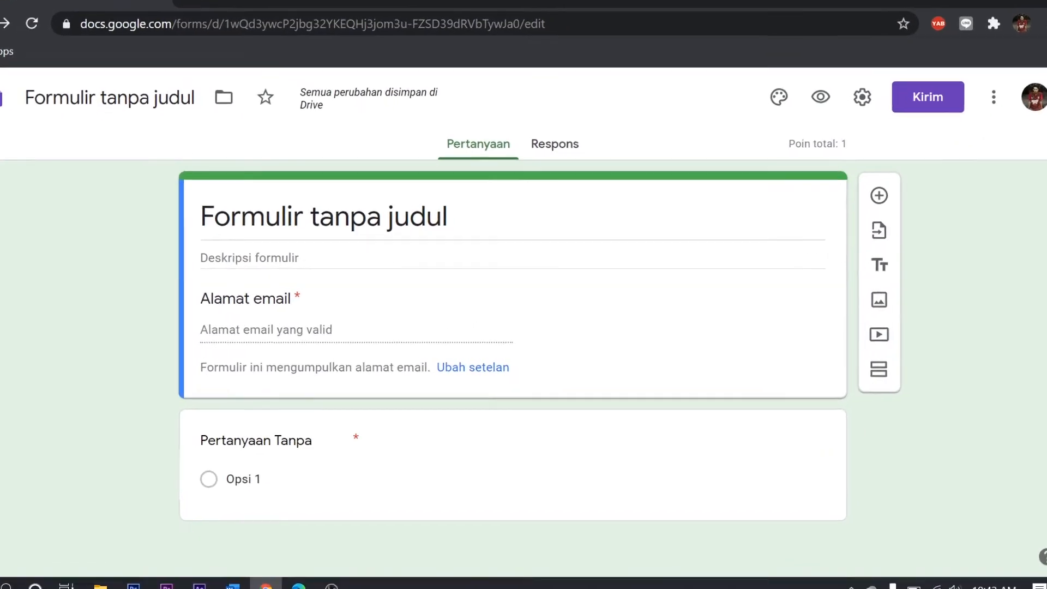
# Change the form's title to "Ulangan Kelas 8"
pyautogui.click(397, 224)
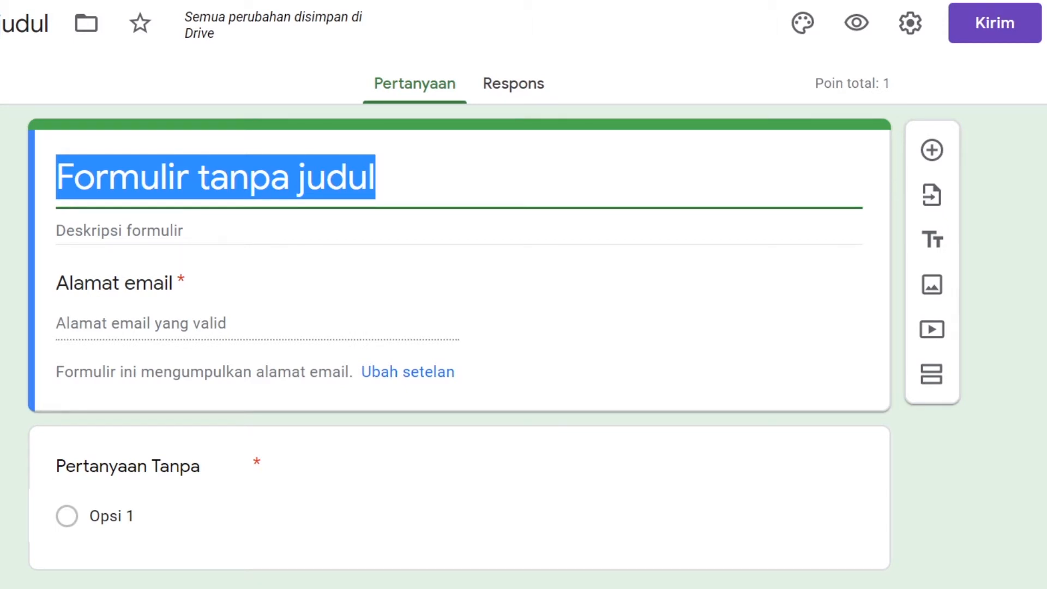
pyautogui.write('Ulangan ')
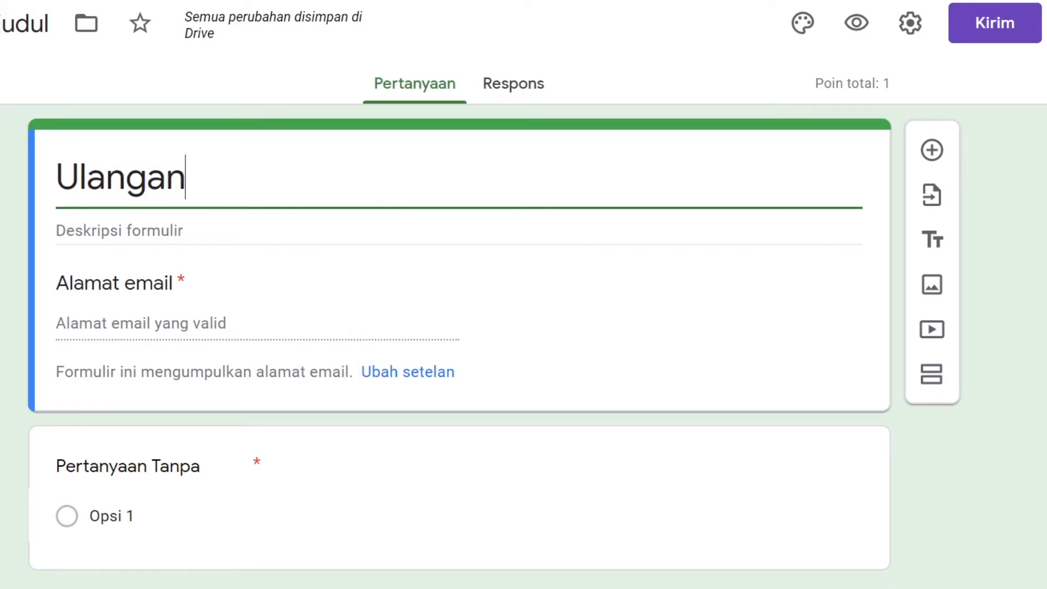
pyautogui.write('Kelas')
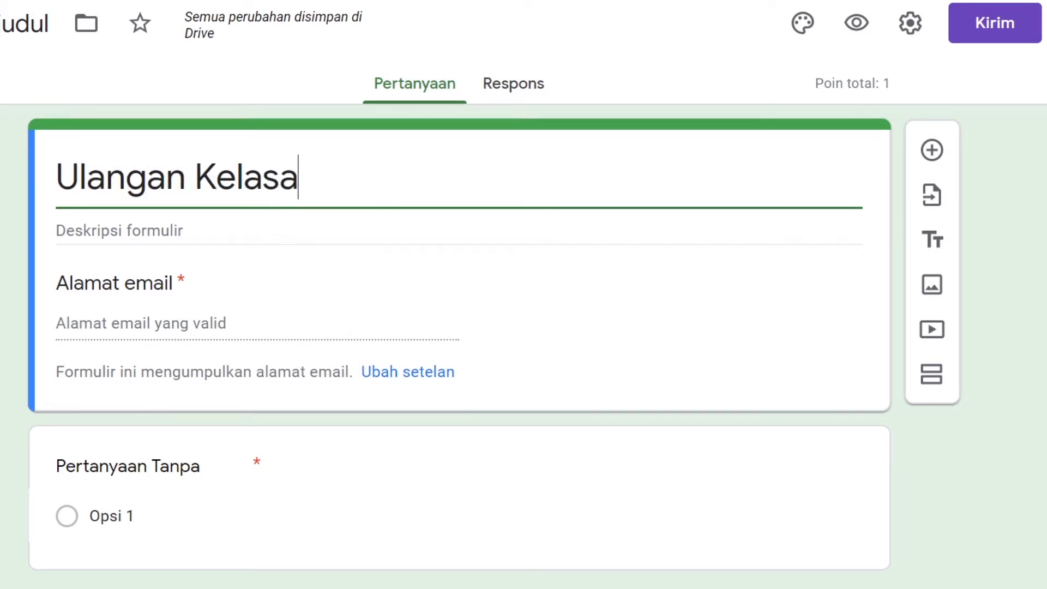
pyautogui.write(' *')
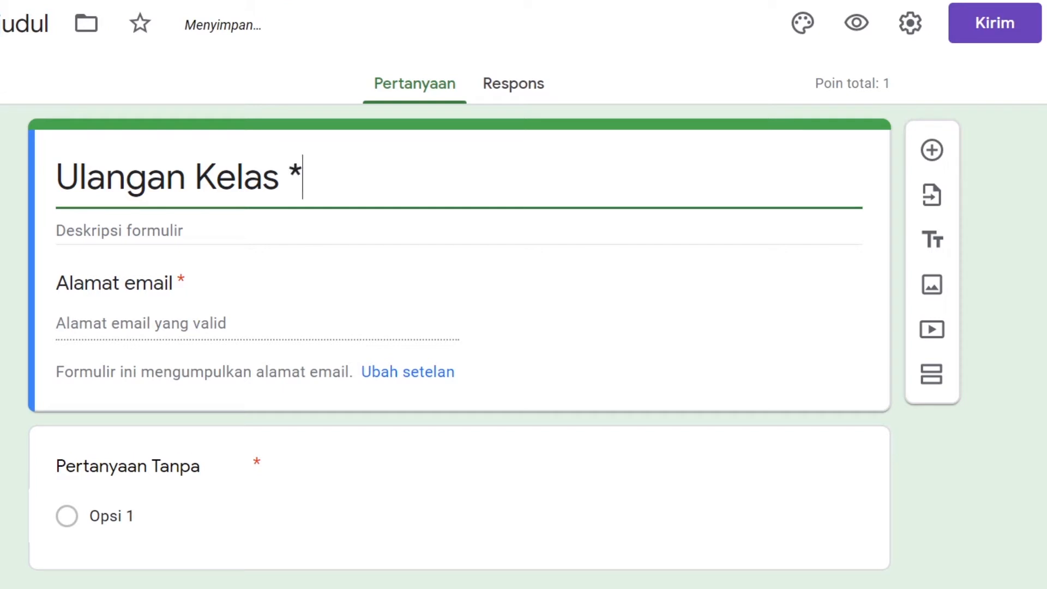
pyautogui.press('BackSpace')
pyautogui.write('8')
# Enter "kerjakan soal dibawah dengan benar" as the form's description
pyautogui.press('Tab')
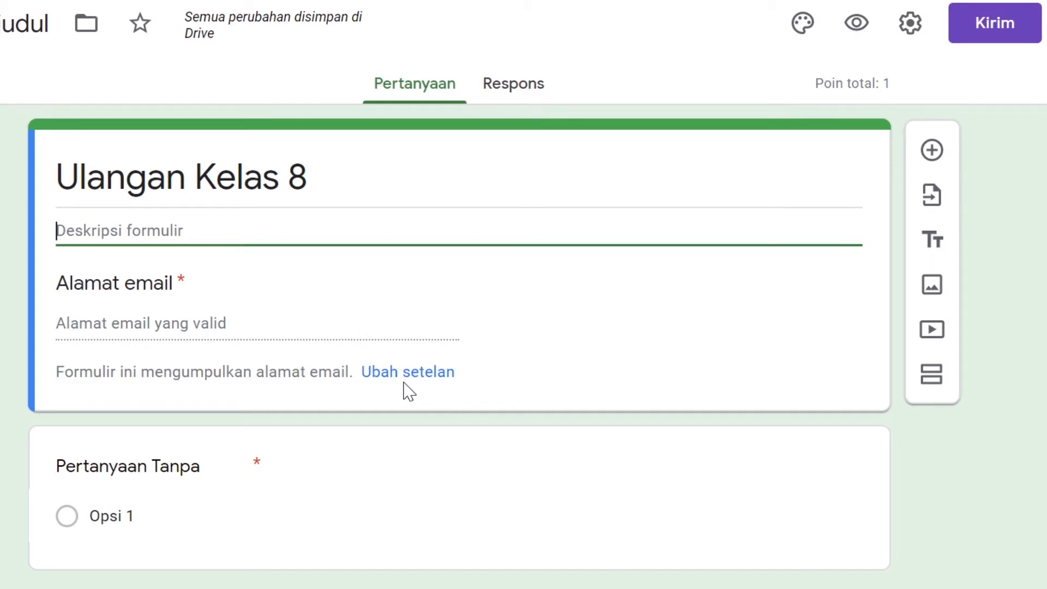
pyautogui.write('kerjakan ')
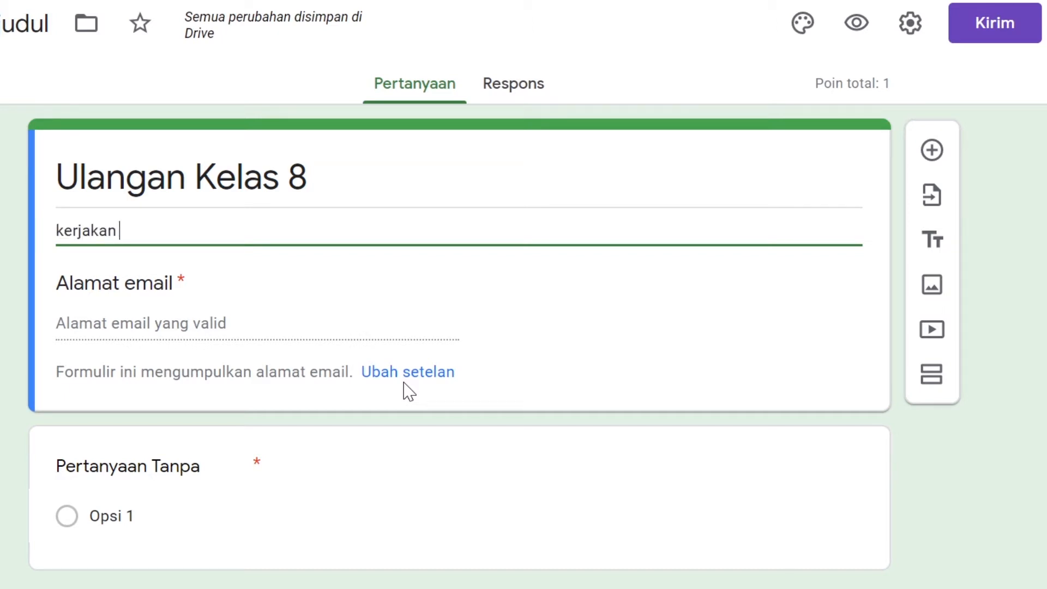
pyautogui.write('soal dib')
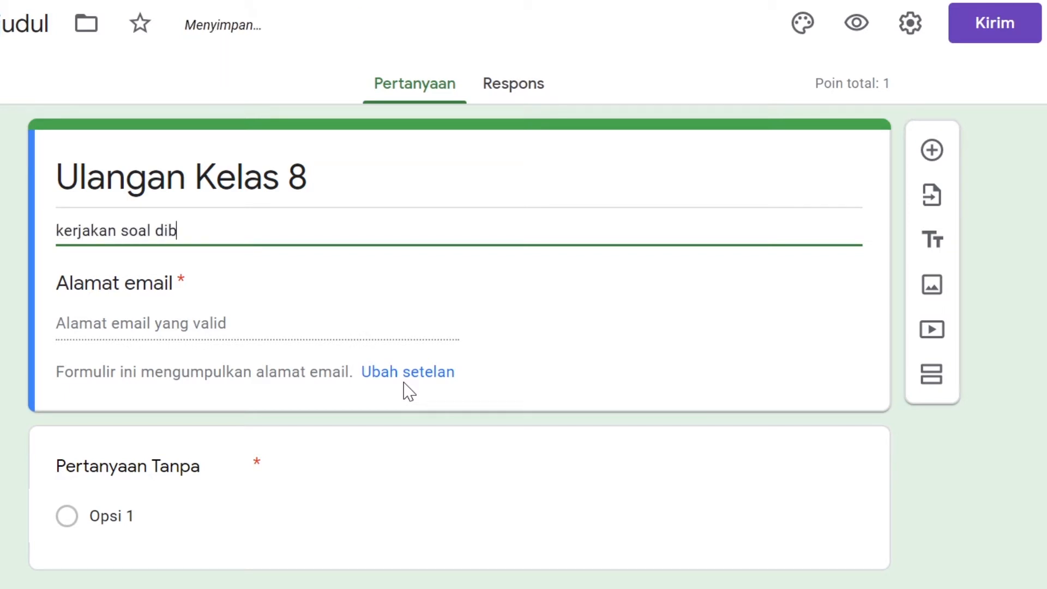
pyautogui.write('awaa')
pyautogui.press('BackSpace')
pyautogui.write('h dengan ben')
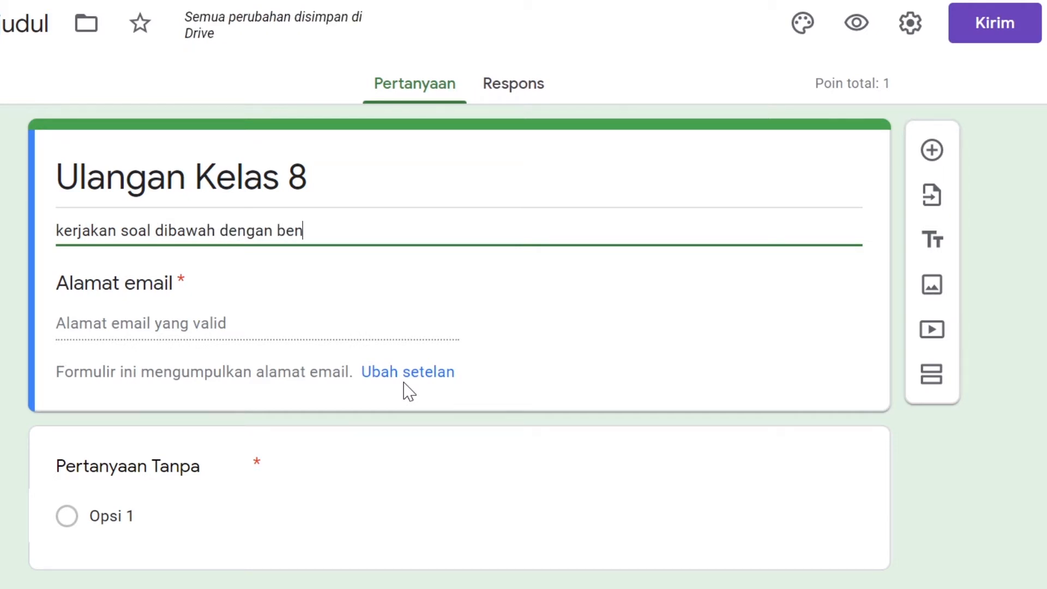
pyautogui.write('ar')
pyautogui.click(144, 326)
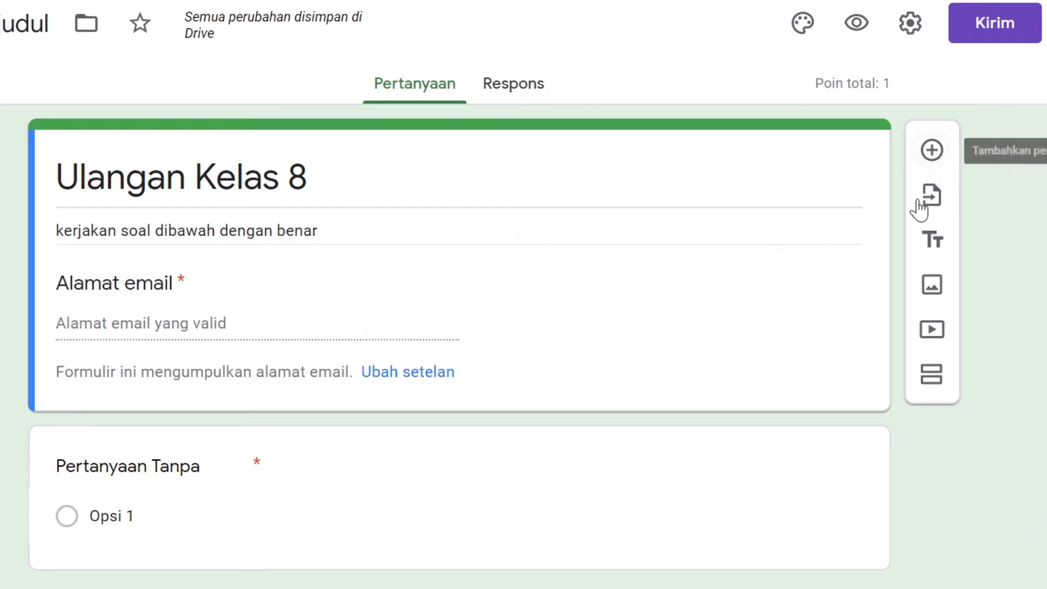
# Add a question titled "Nama" below the form header, with the type Jawaban singkat, and make it required
pyautogui.click(929, 152)
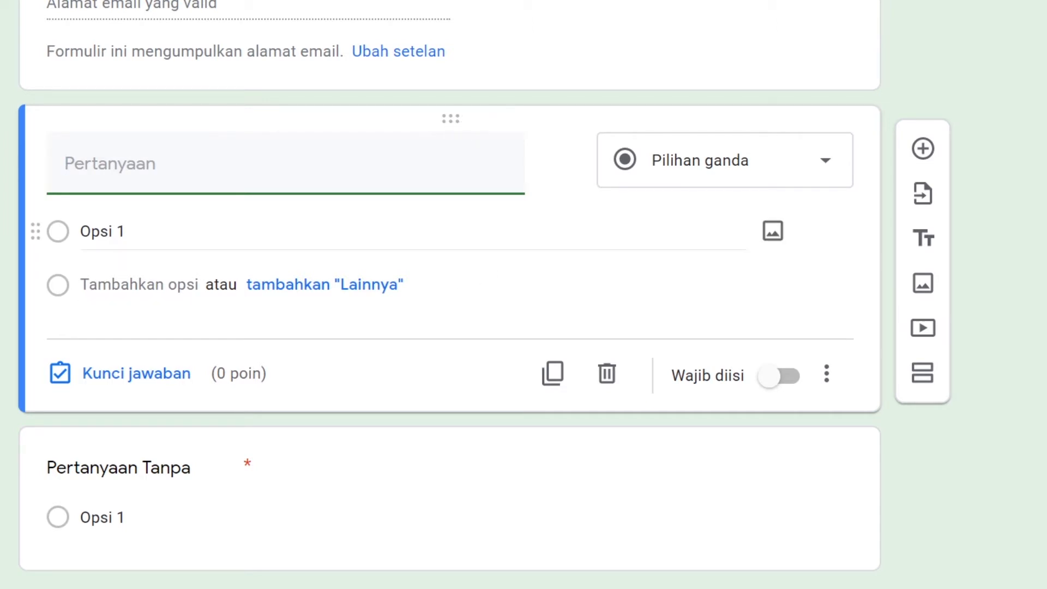
pyautogui.scroll(2, 328, 232)
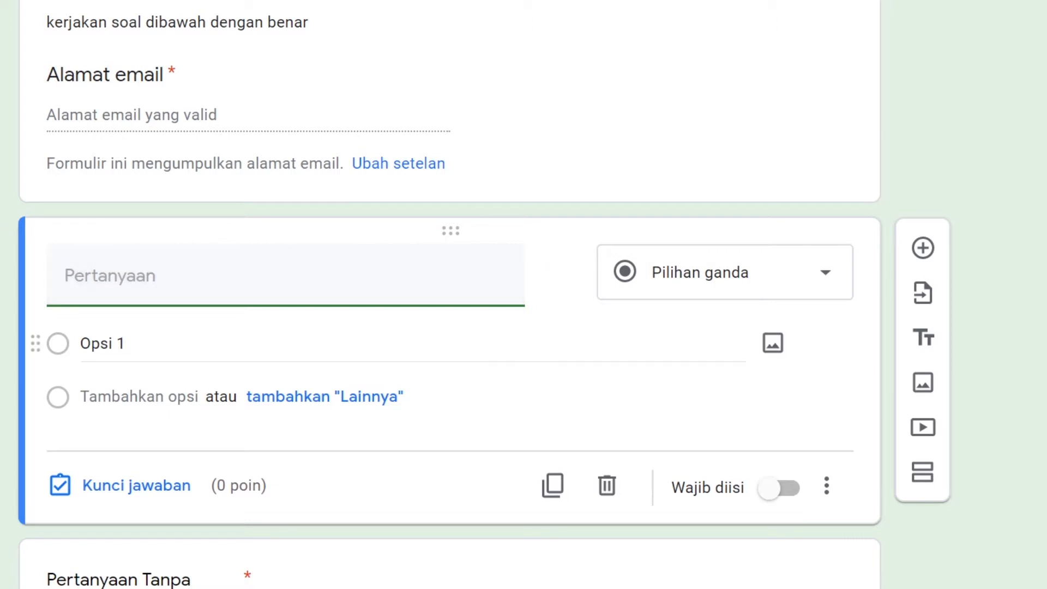
pyautogui.write('Nama')
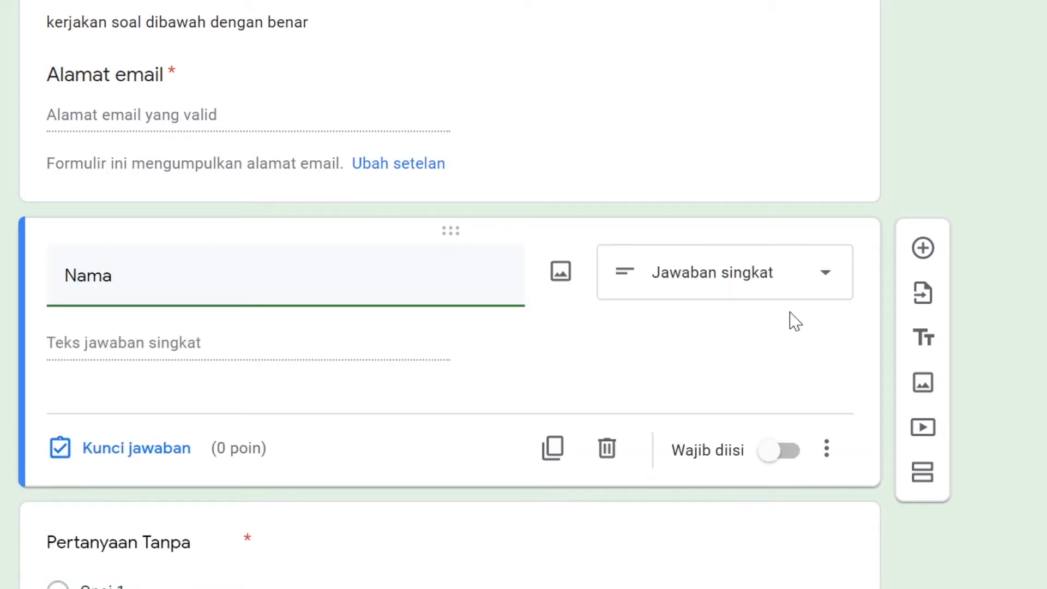
pyautogui.click(791, 285)
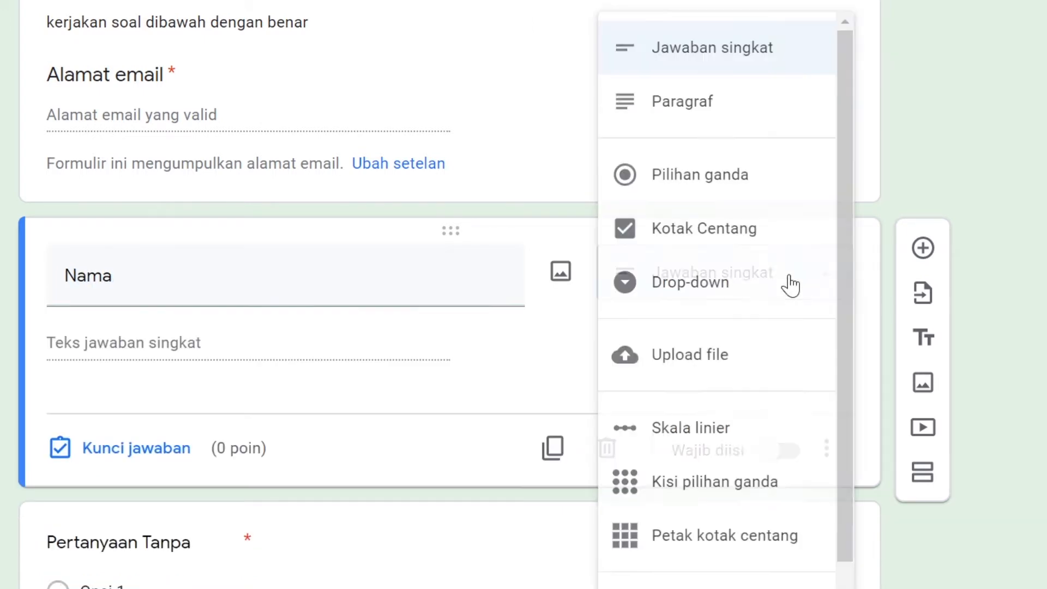
pyautogui.click(725, 49)
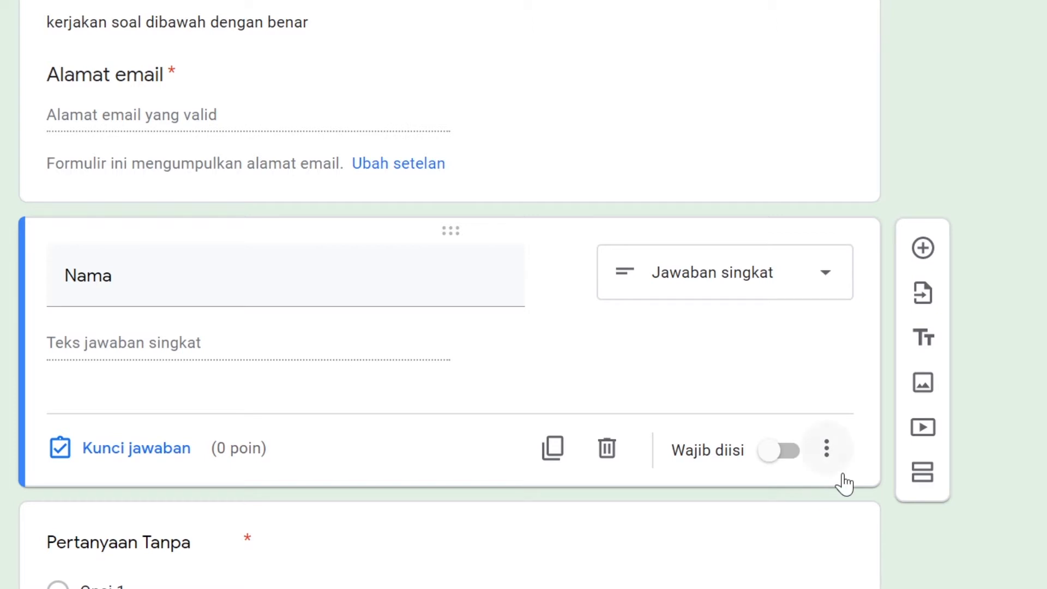
pyautogui.click(762, 464)
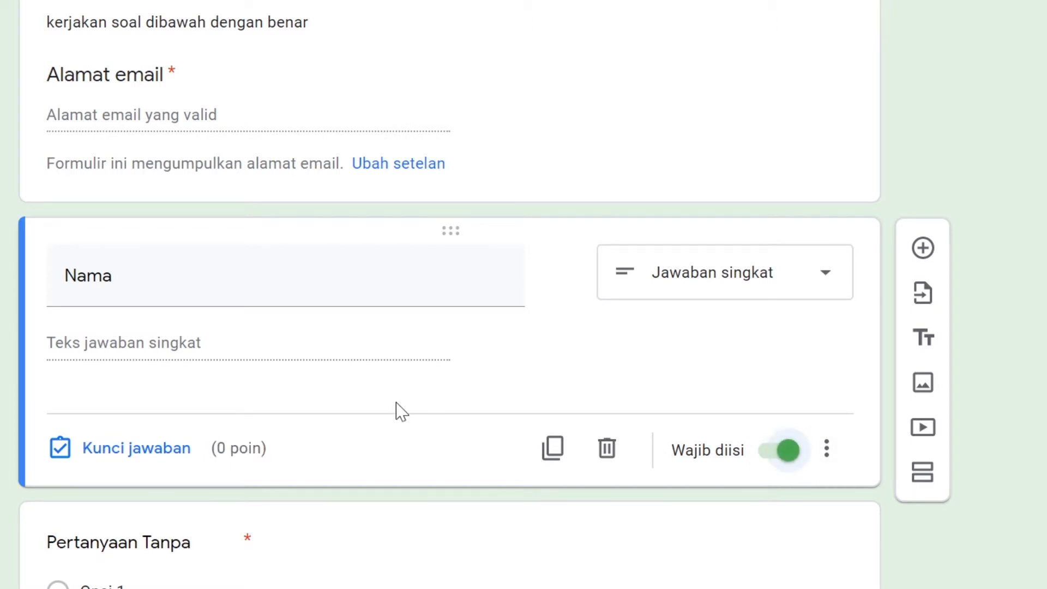
# Add a required question titled "Kelas" below Nama and set its type to Jawaban singkat
pyautogui.scroll(-2, 619, 467)
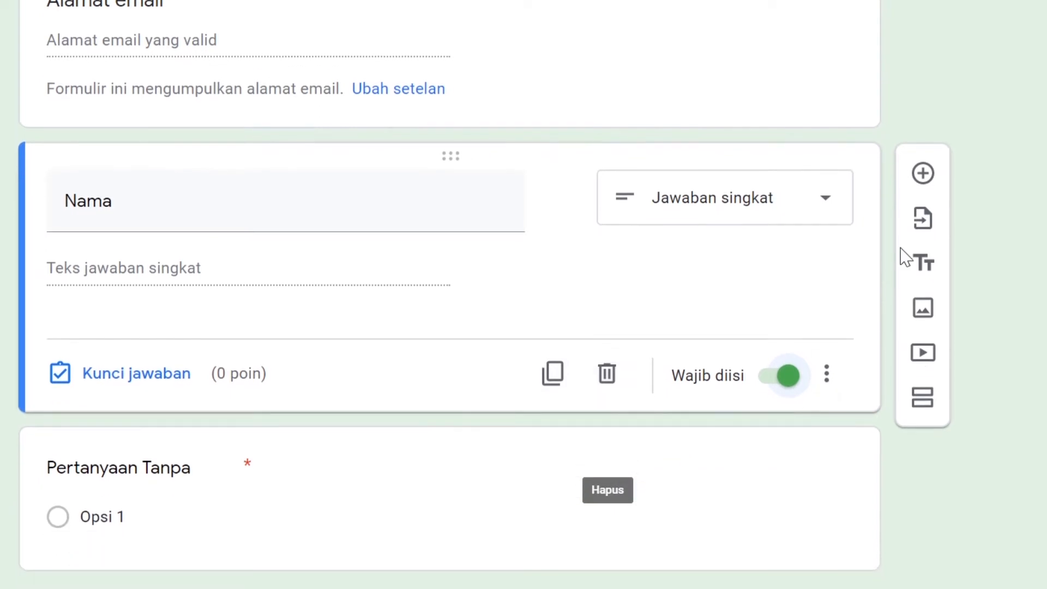
pyautogui.click(928, 171)
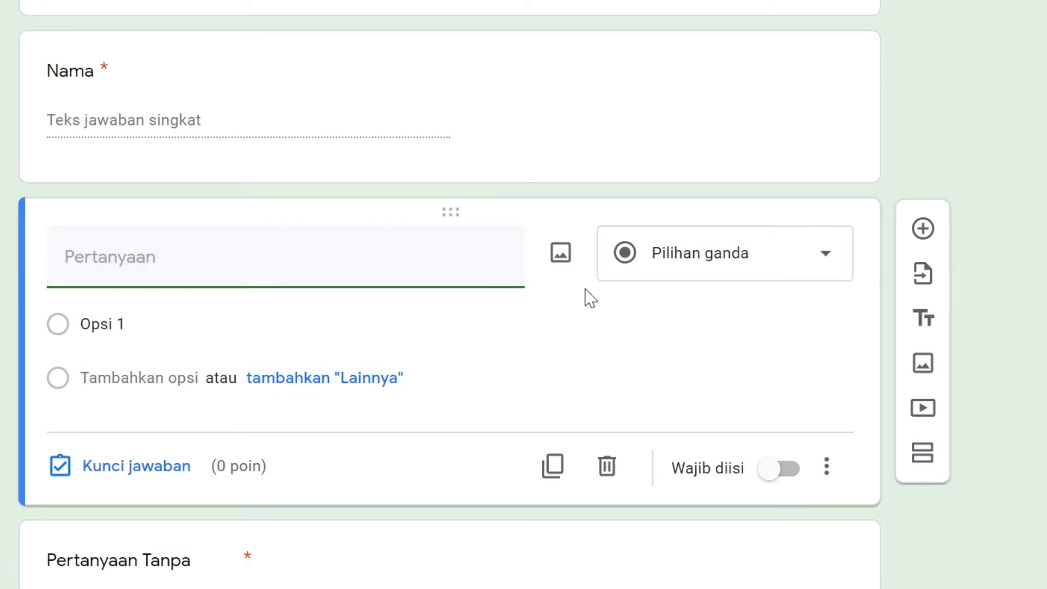
pyautogui.write('Ke')
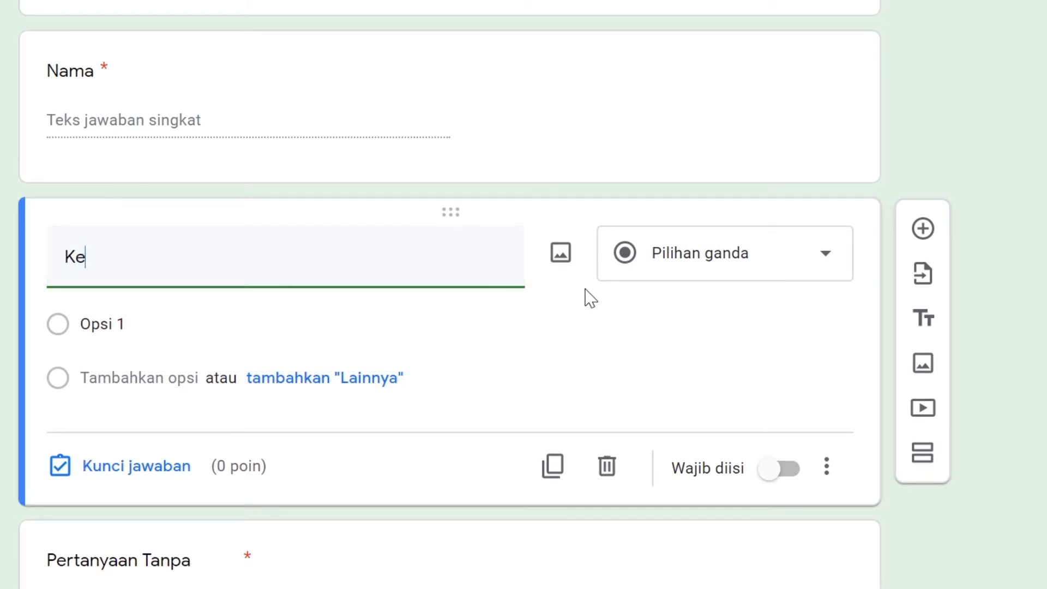
pyautogui.write('las')
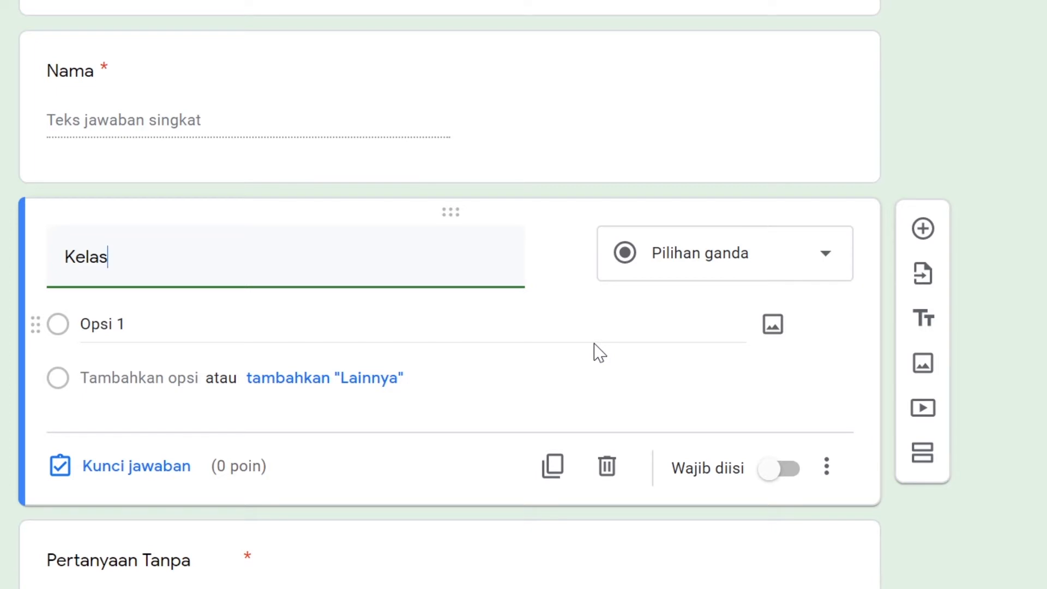
pyautogui.click(778, 475)
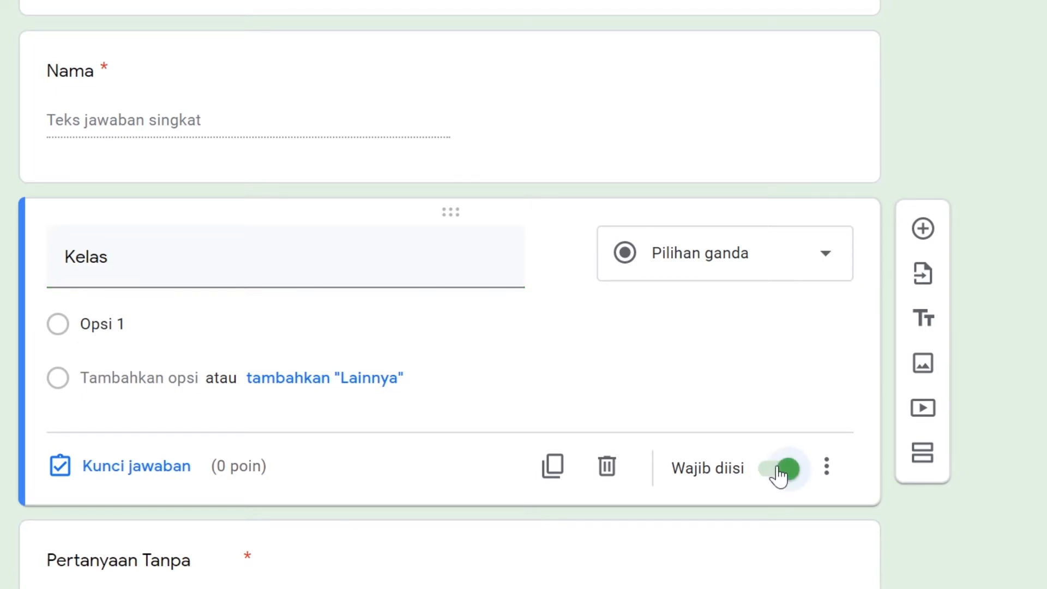
pyautogui.click(794, 273)
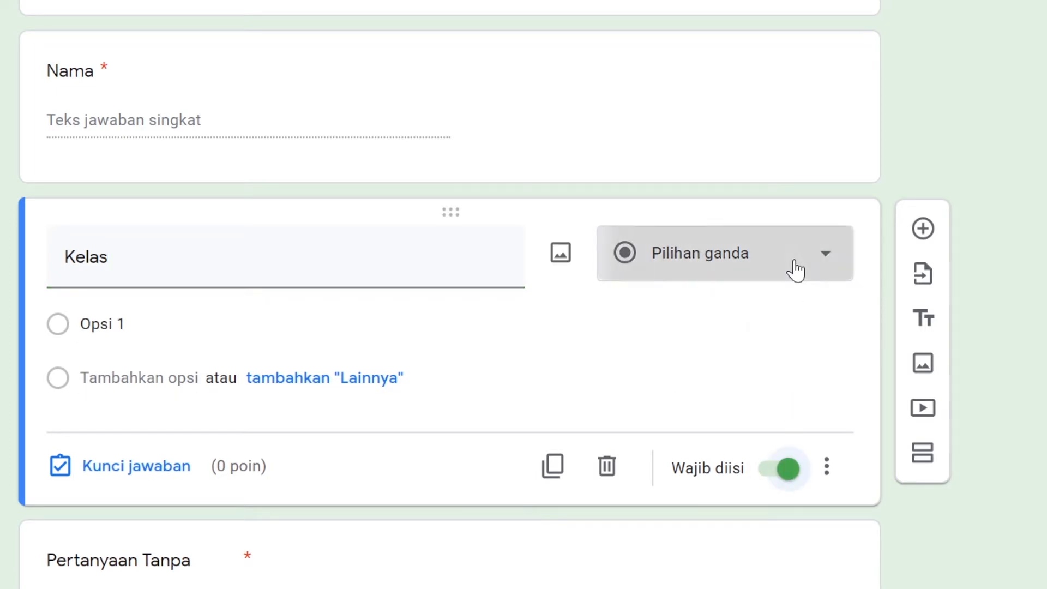
pyautogui.click(743, 56)
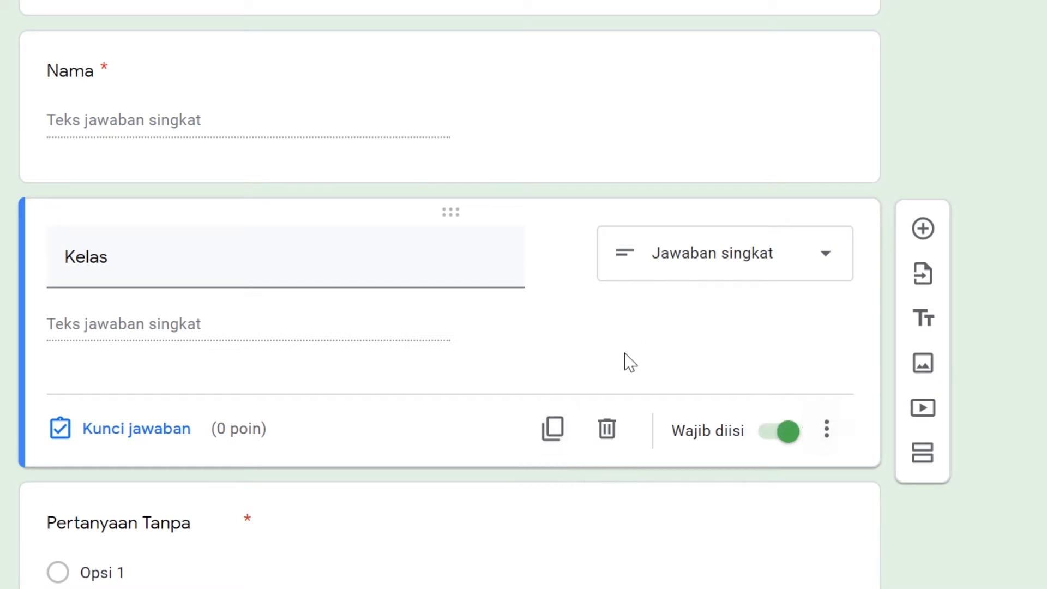
# Duplicate the Kelas question and title the copy "No absen"
pyautogui.click(552, 431)
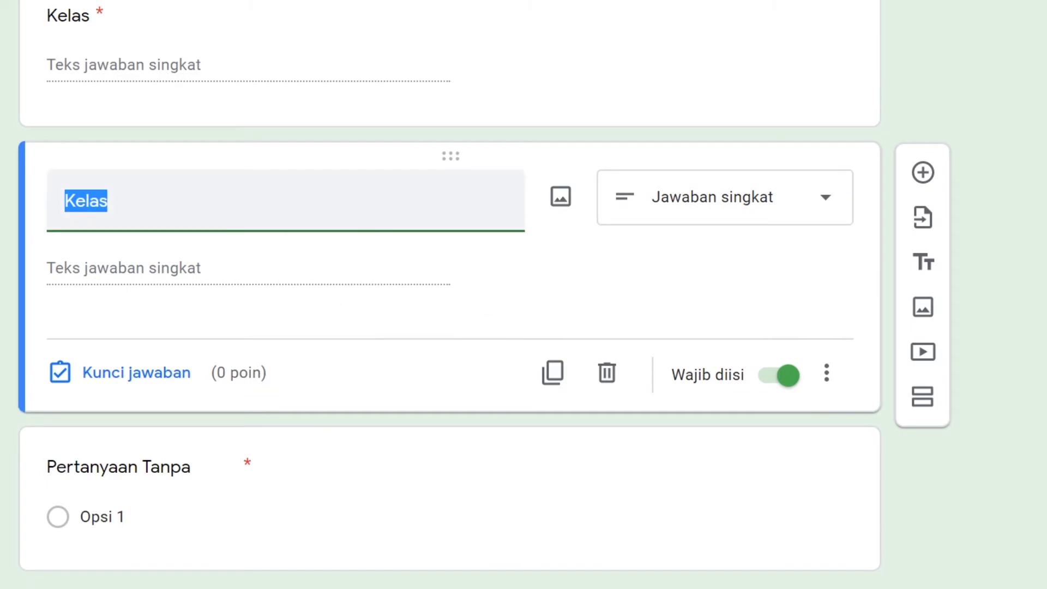
pyautogui.write('No ab')
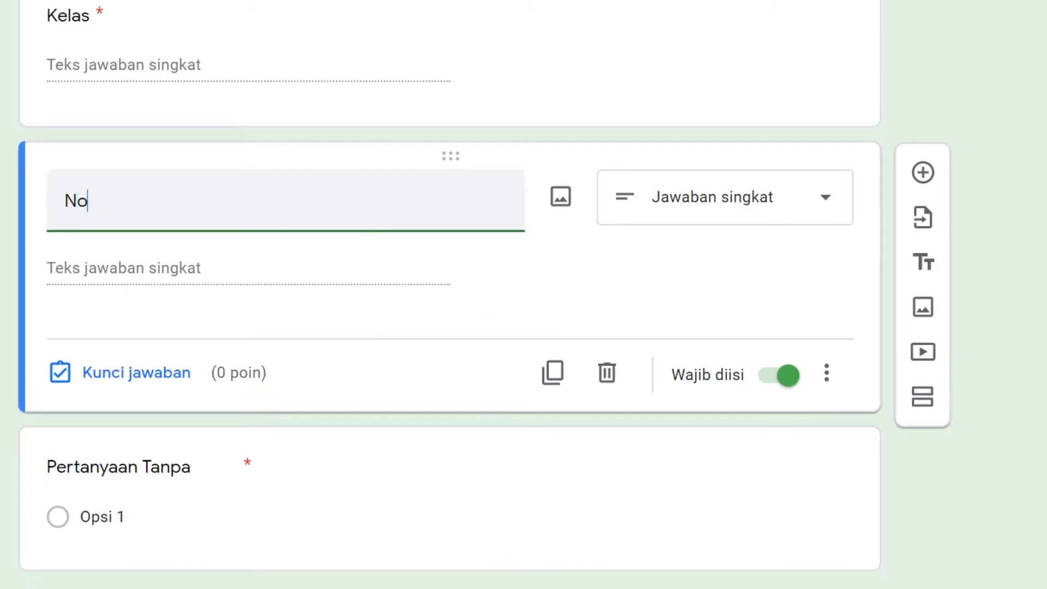
pyautogui.press('BackSpace')
pyautogui.press('BackSpace')
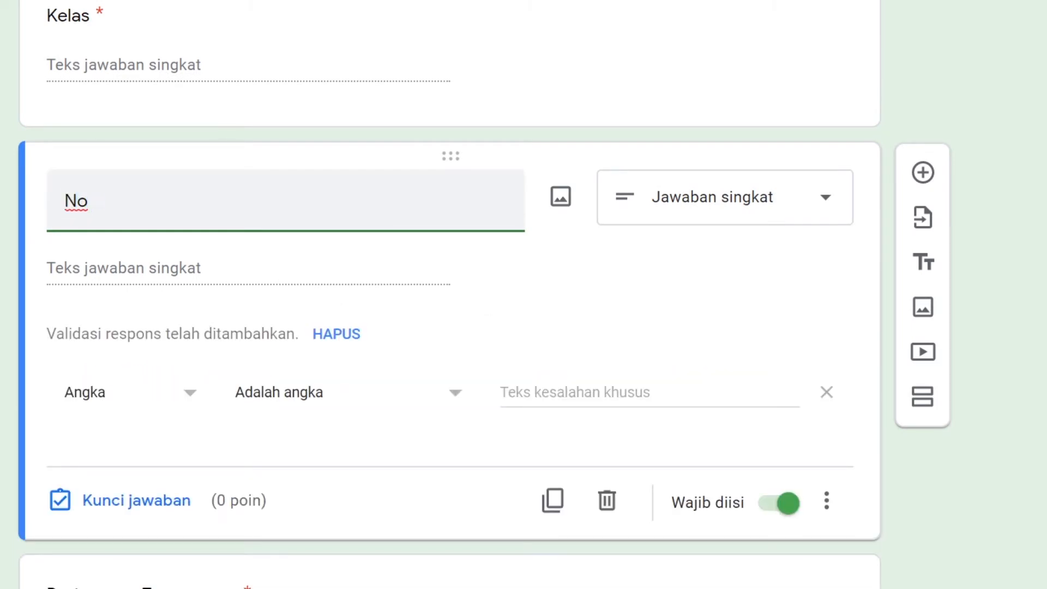
pyautogui.write('absen')
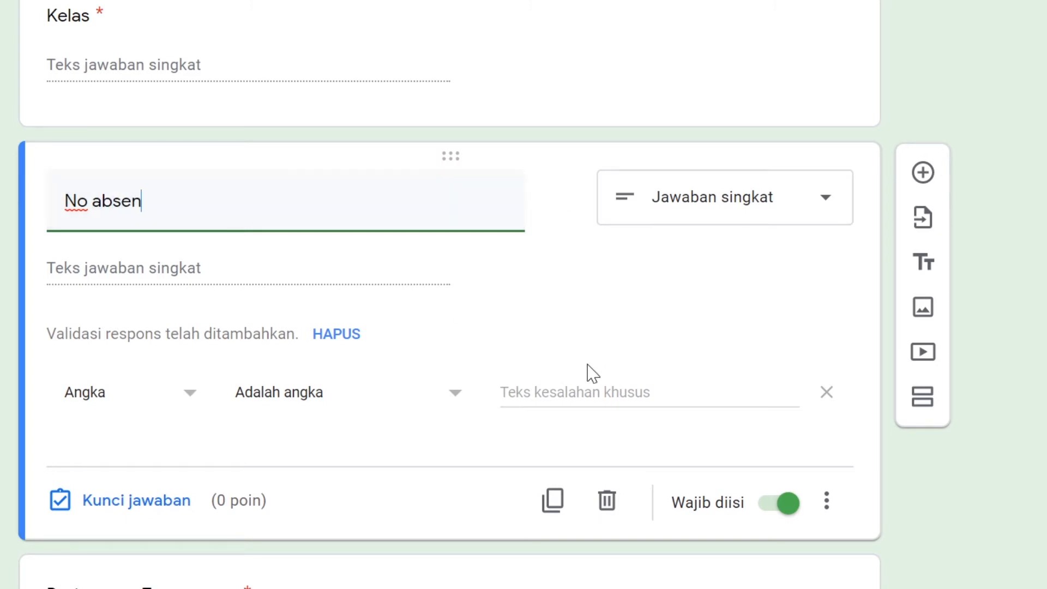
pyautogui.scroll(3, 358, 306)
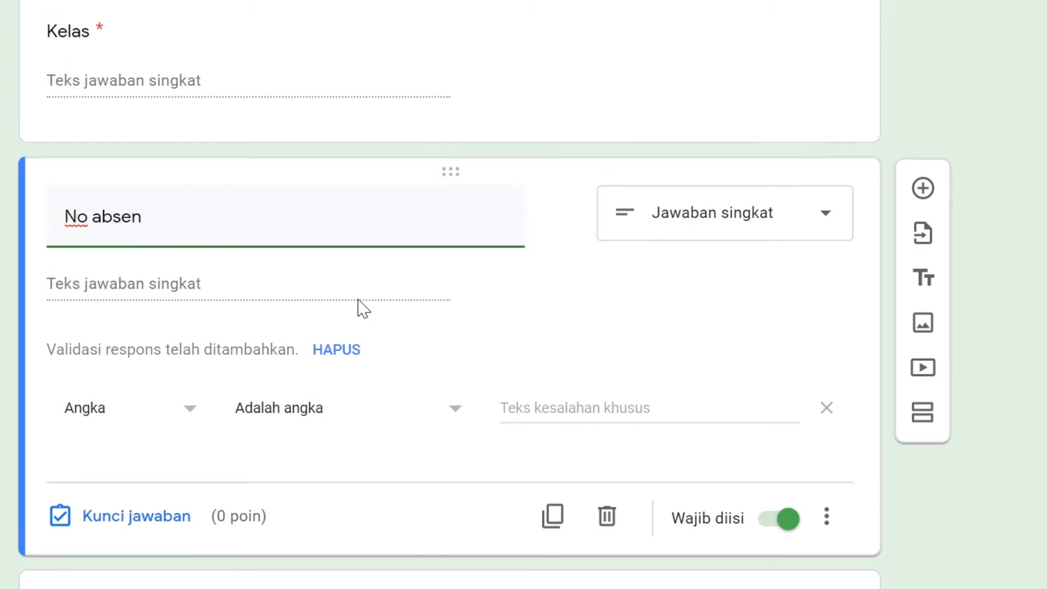
pyautogui.click(706, 311)
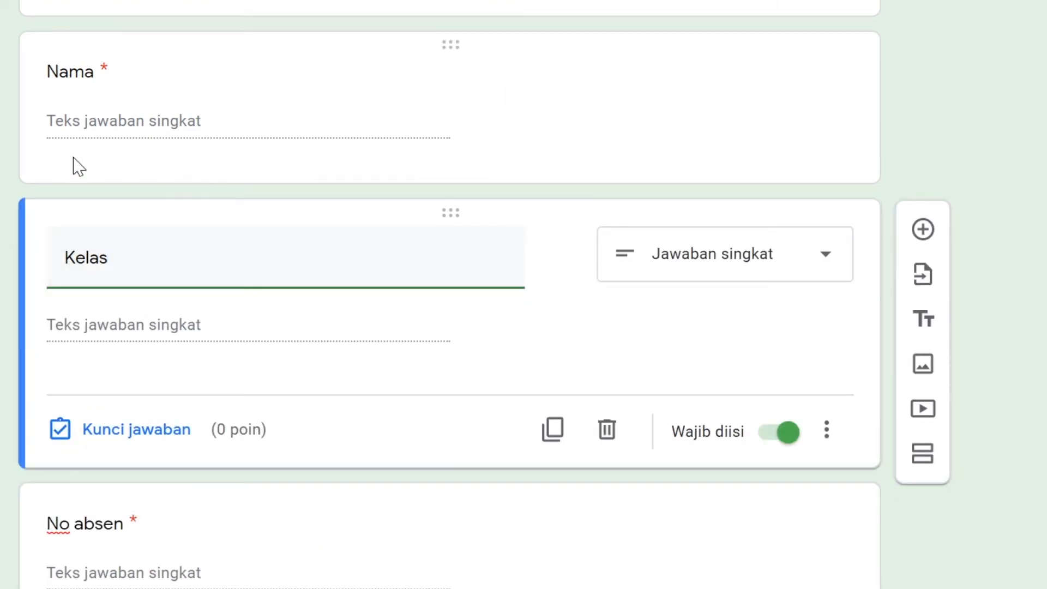
pyautogui.scroll(-2, 491, 302)
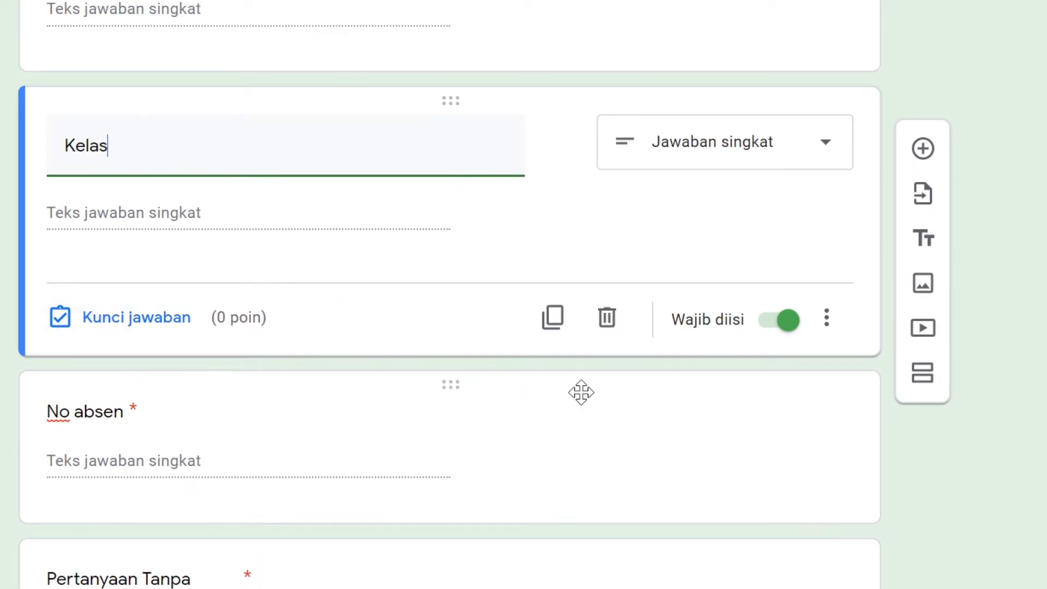
pyautogui.scroll(-2, 581, 392)
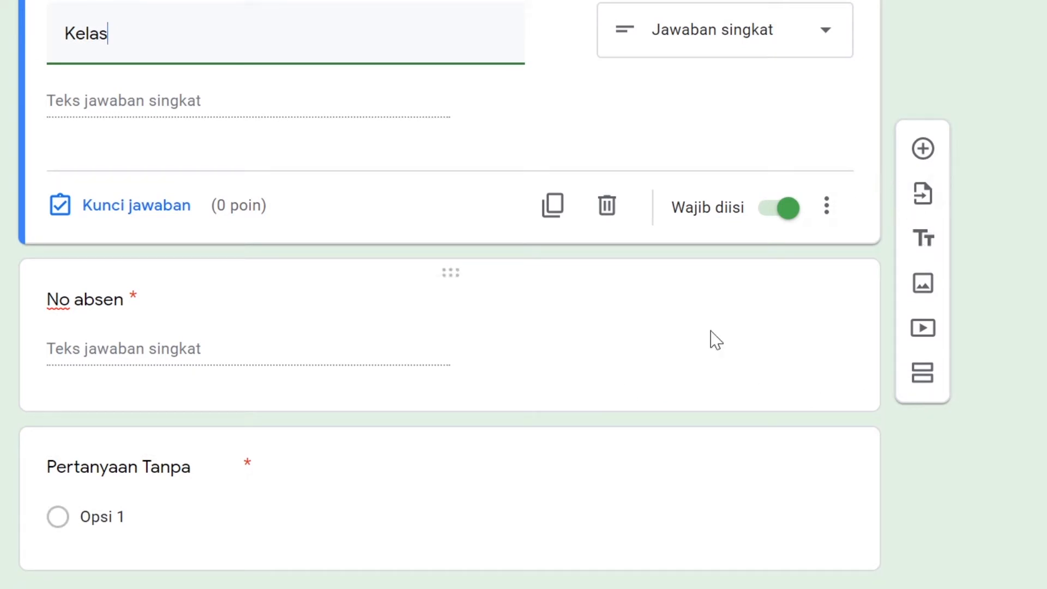
# Title the untitled multiple-choice question below No absen "Yang manakah dibawah ini bukan termasuk hewan?"
pyautogui.click(245, 486)
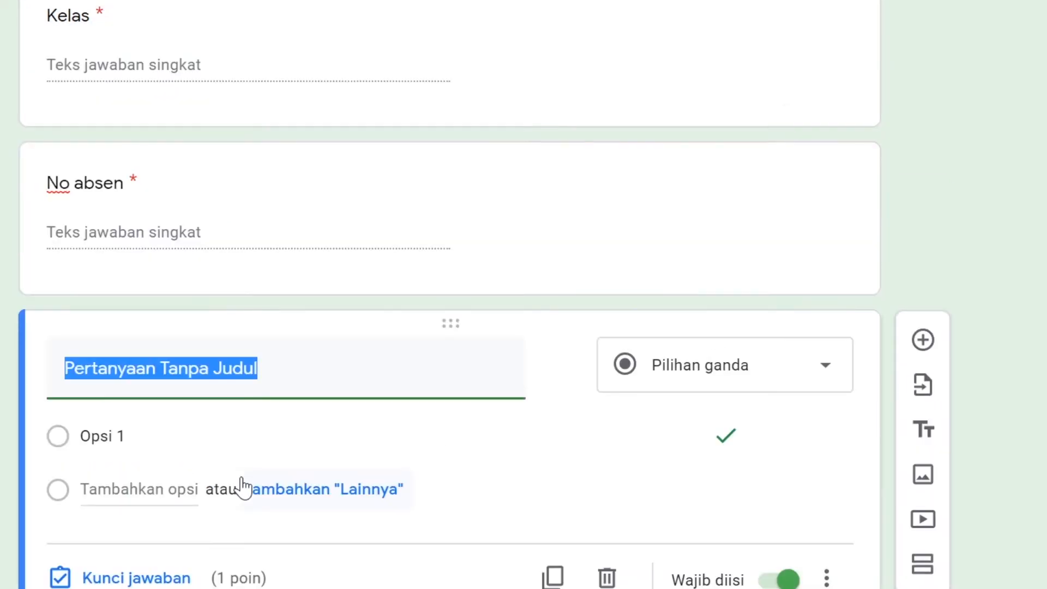
pyautogui.press('BackSpace')
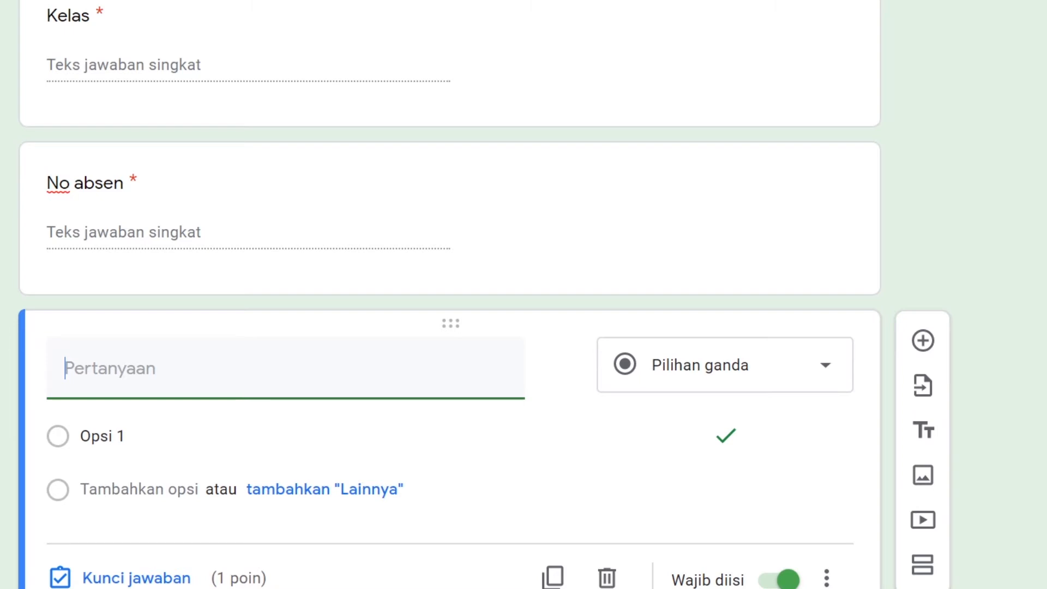
pyautogui.write('Yangb')
pyautogui.press('BackSpace')
pyautogui.press('BackSpace')
pyautogui.write('manakah')
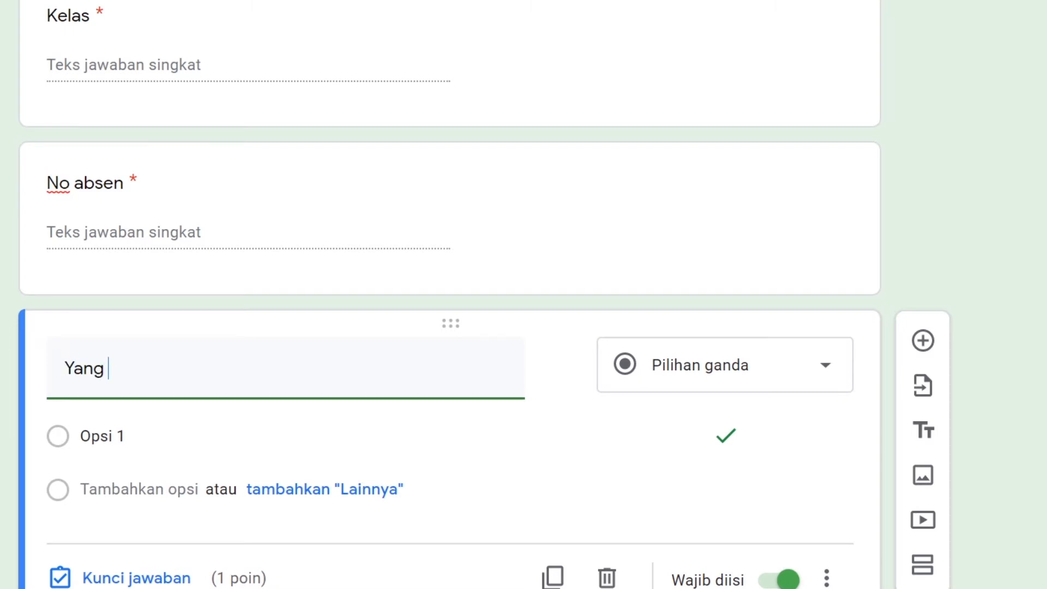
pyautogui.write(' di')
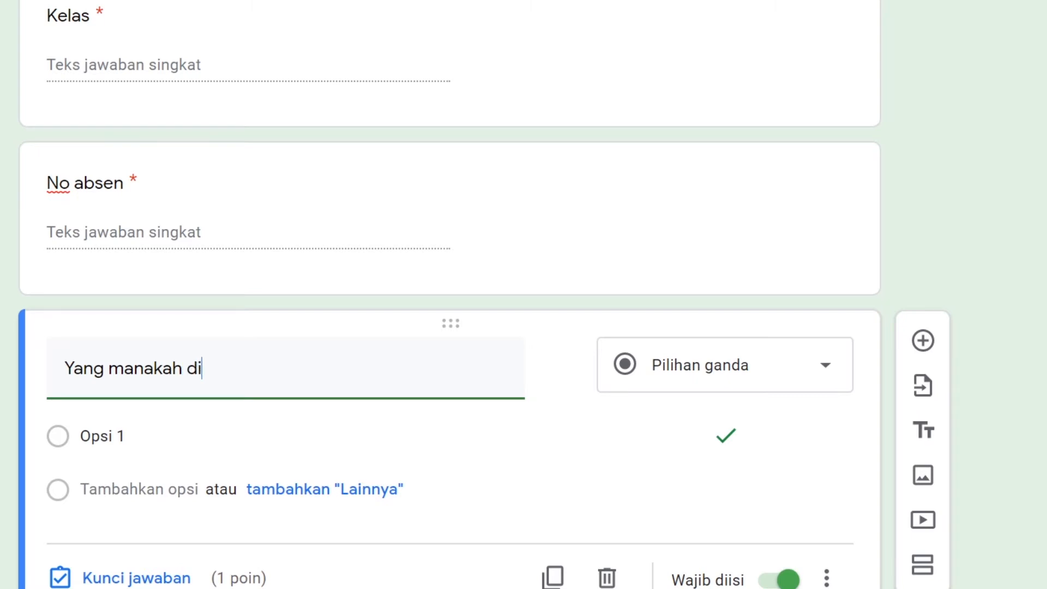
pyautogui.write('bawah ini b')
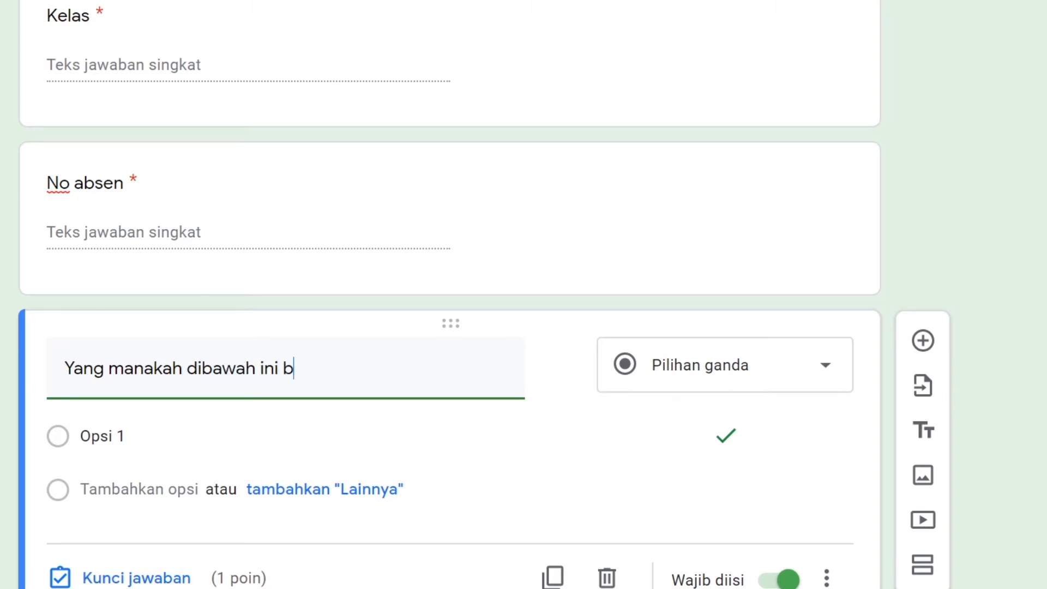
pyautogui.write('ukan terma')
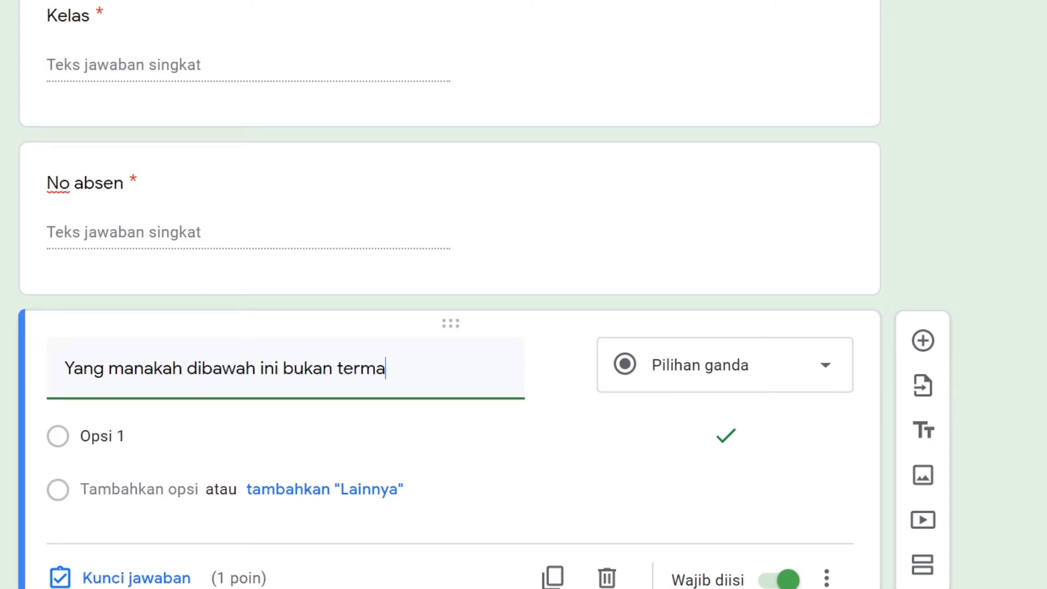
pyautogui.write('suk hewan?')
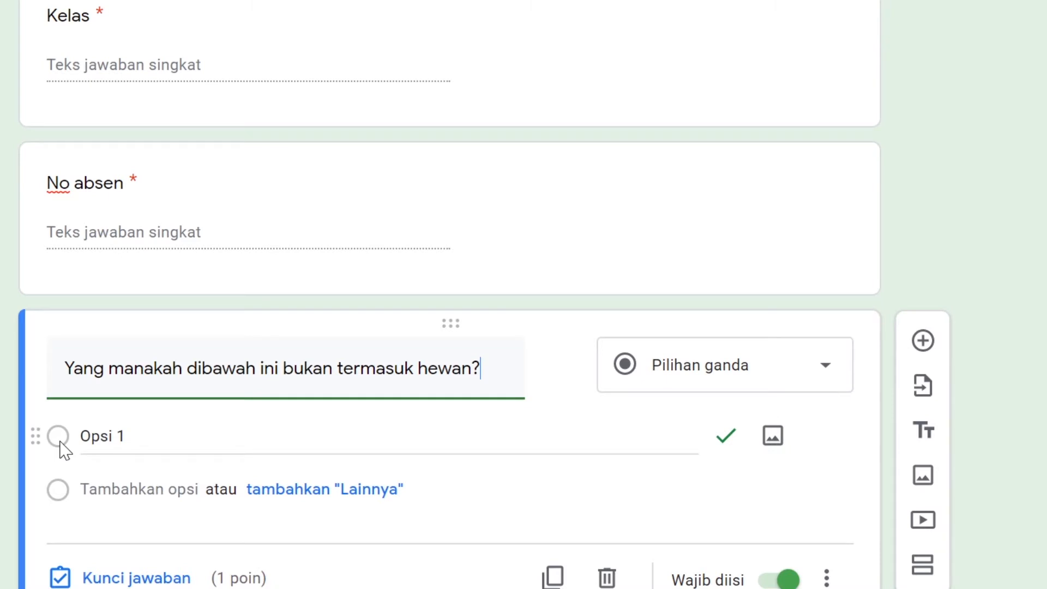
# Enter "Kera" and "Gajah" as the first two answer options of the hewan question
pyautogui.click(104, 436)
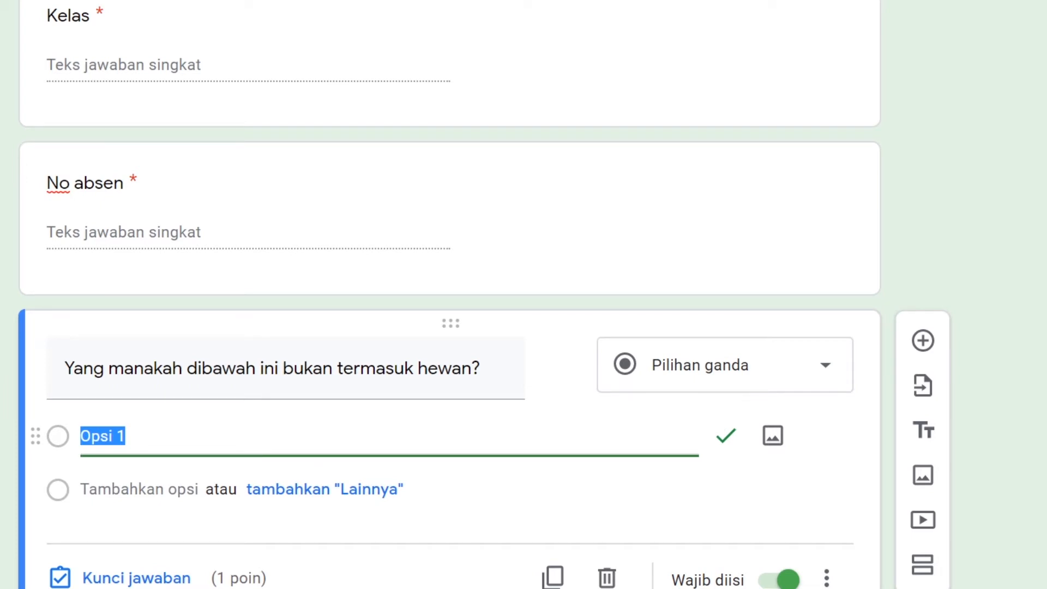
pyautogui.write('Kera')
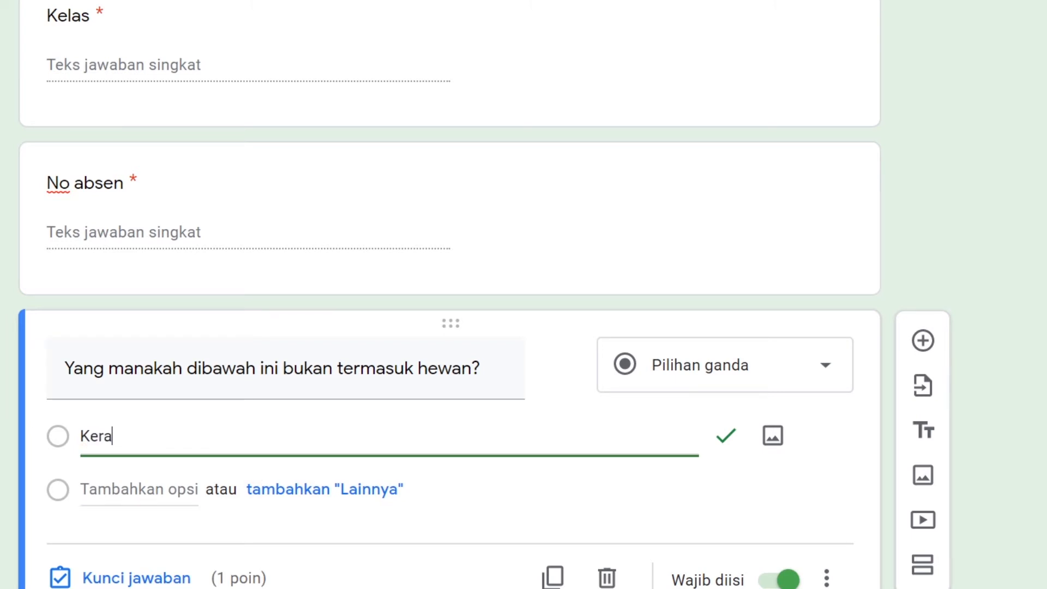
pyautogui.click(109, 489)
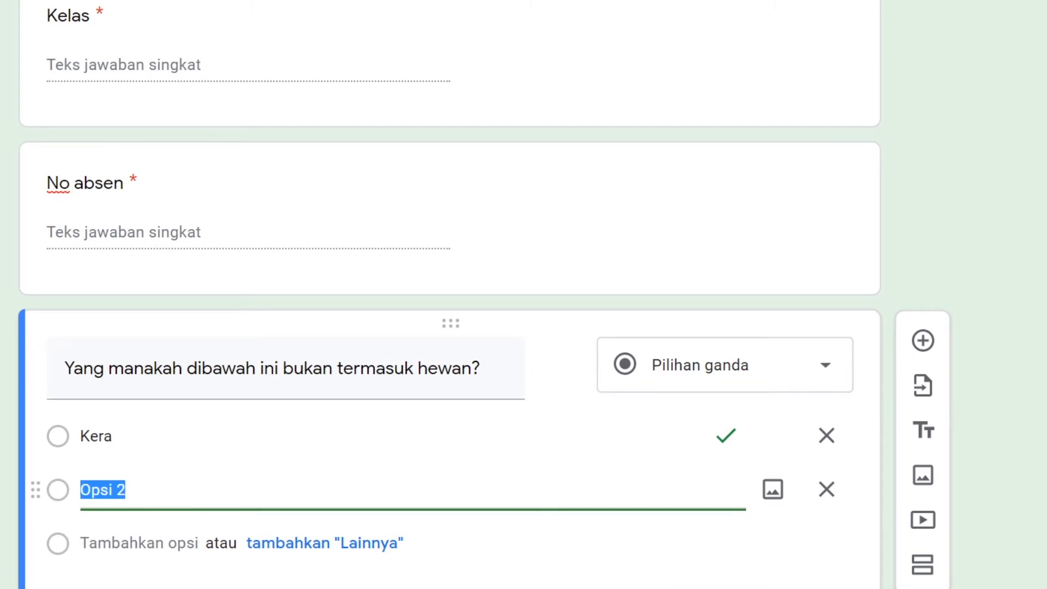
pyautogui.write('Gajah')
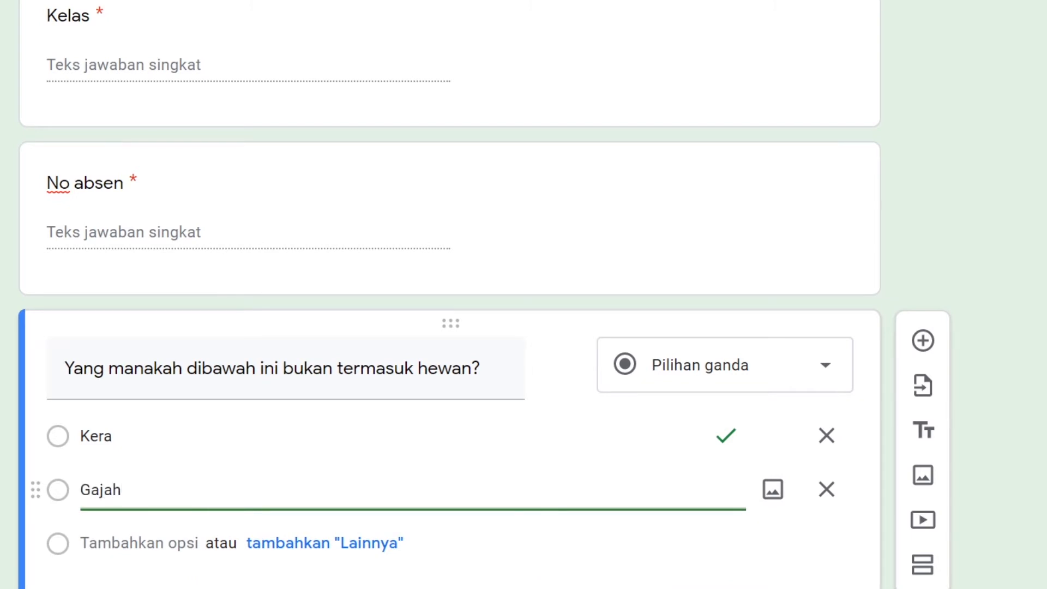
# Add "Macan" and "Tomat" as the third and fourth answer options of the hewan question
pyautogui.scroll(-2, 436, 327)
pyautogui.click(140, 444)
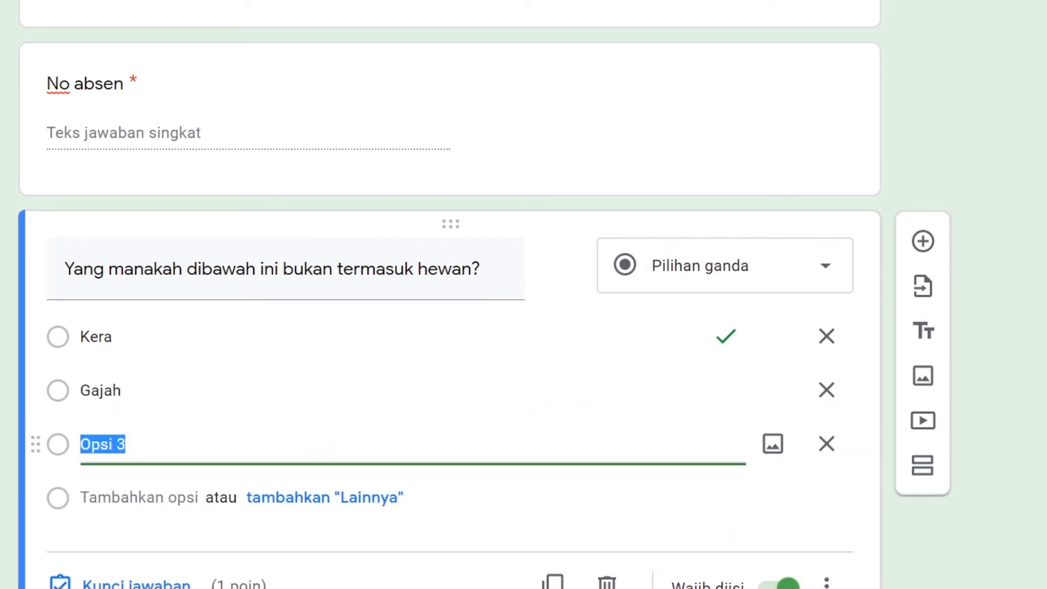
pyautogui.write('M')
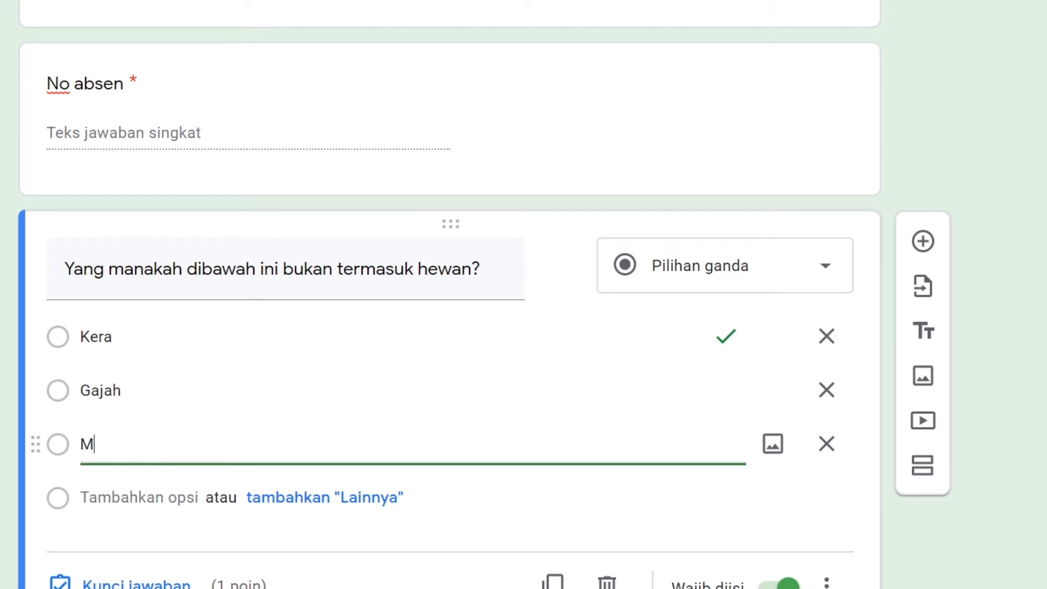
pyautogui.write('avanan')
pyautogui.press('Return')
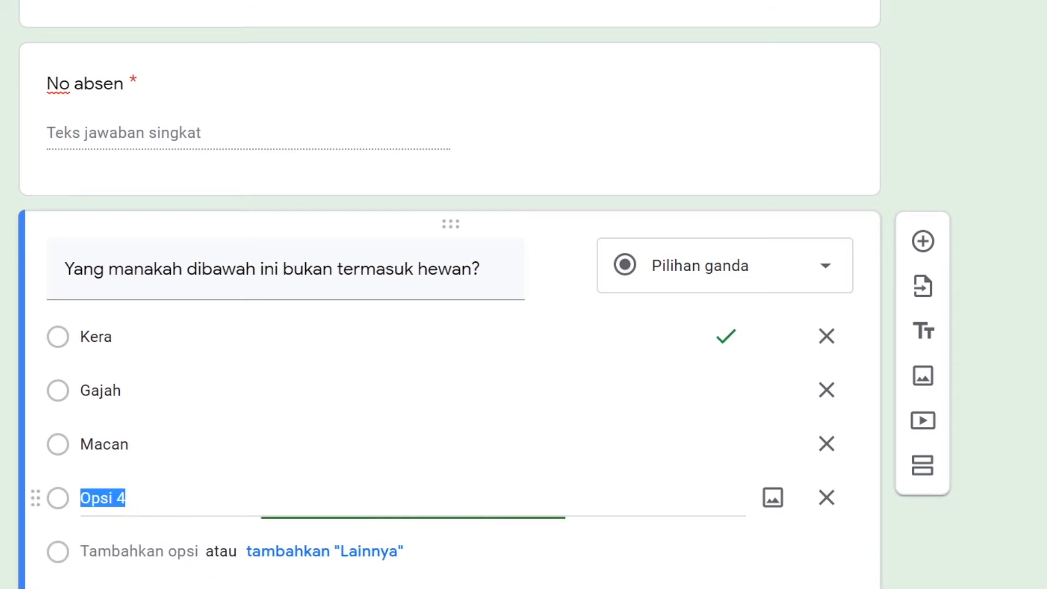
pyautogui.scroll(-2, 182, 418)
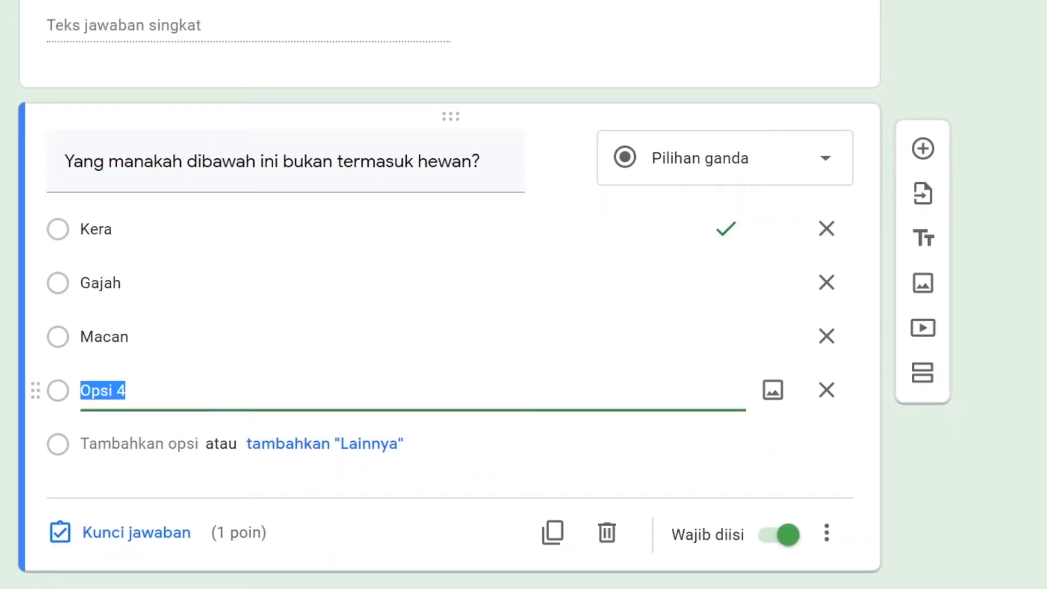
pyautogui.press('BackSpace')
pyautogui.write('Tomat')
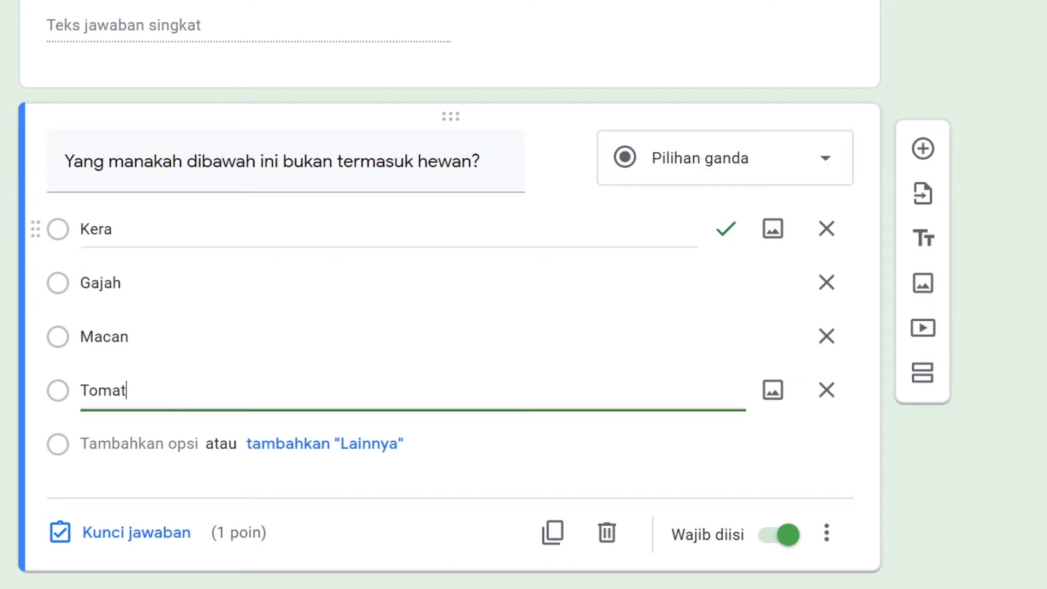
# Choose Pilihan ganda as the type of the hewan question
pyautogui.click(362, 227)
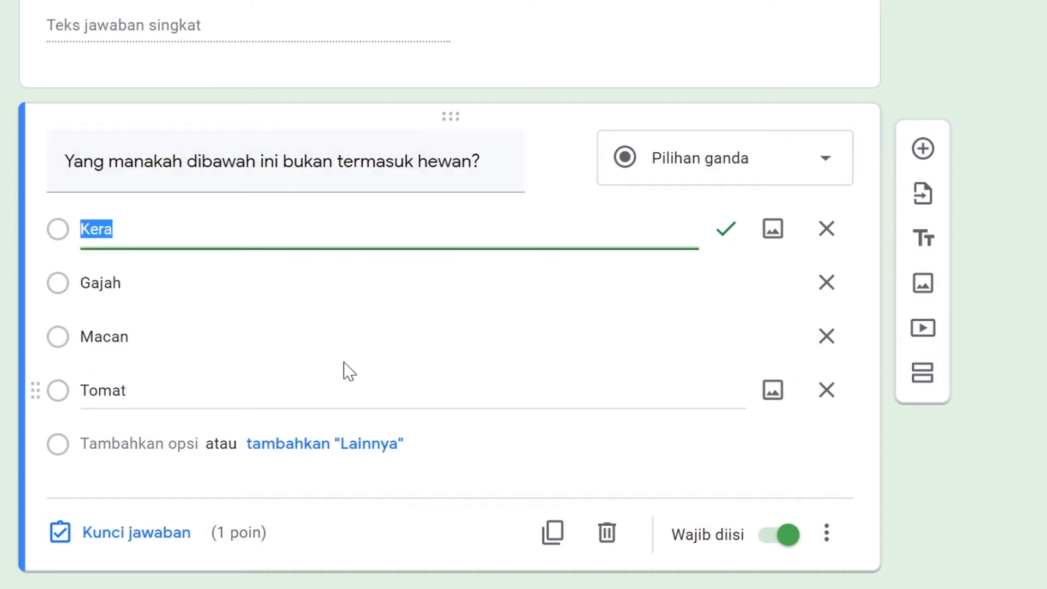
pyautogui.click(787, 207)
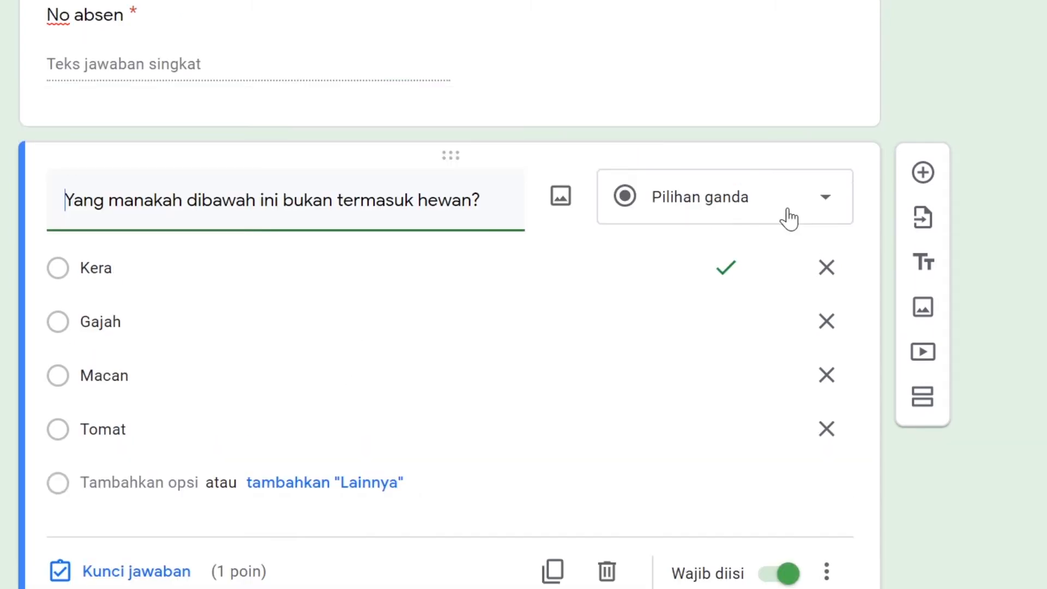
pyautogui.click(818, 210)
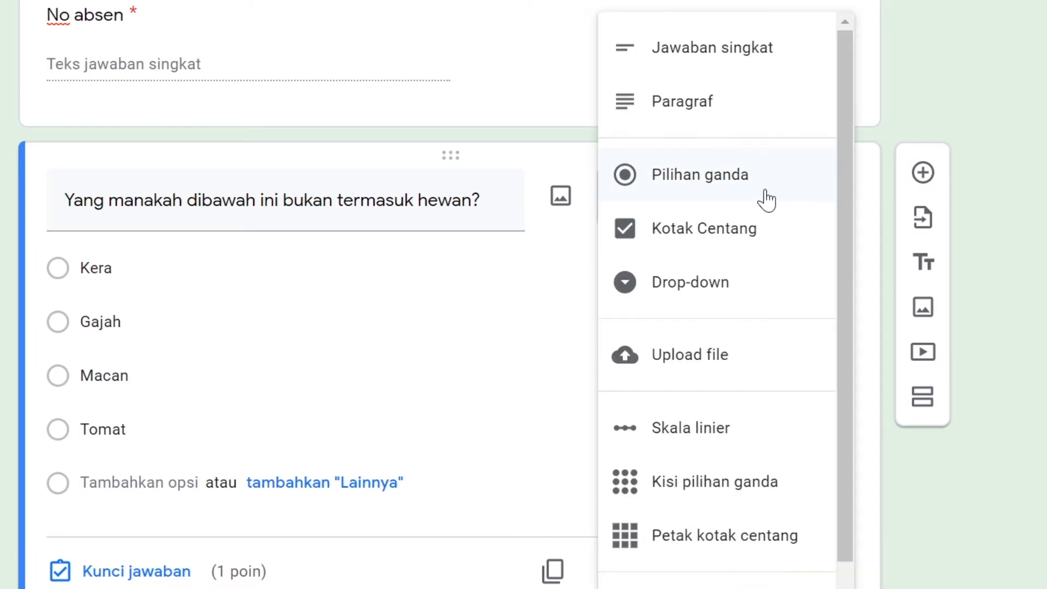
pyautogui.click(701, 175)
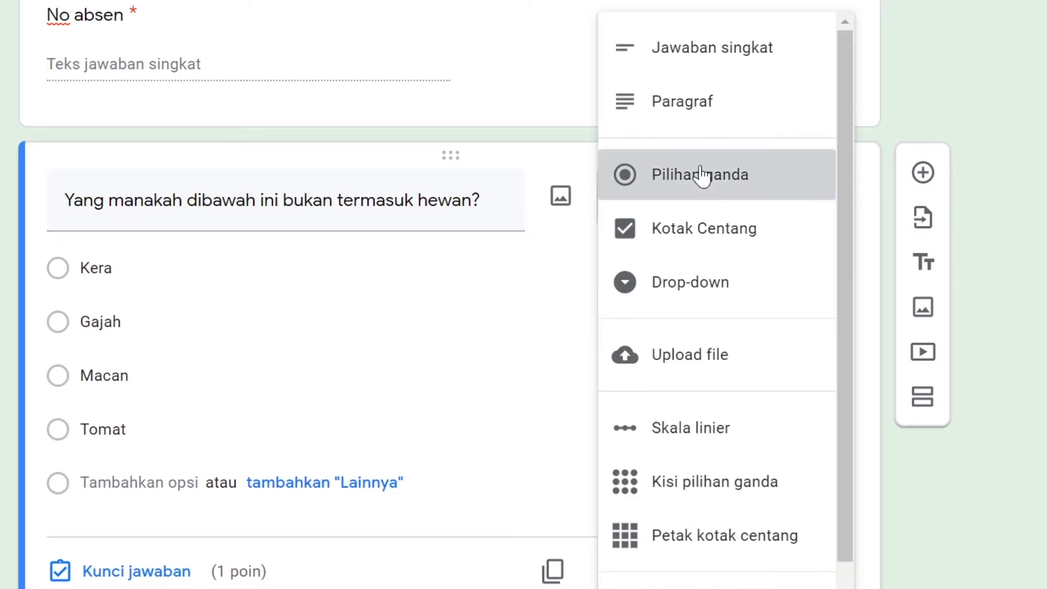
# Turn on Acak urutan opsi for the hewan question so its answer options are shuffled
pyautogui.scroll(-1, 769, 470)
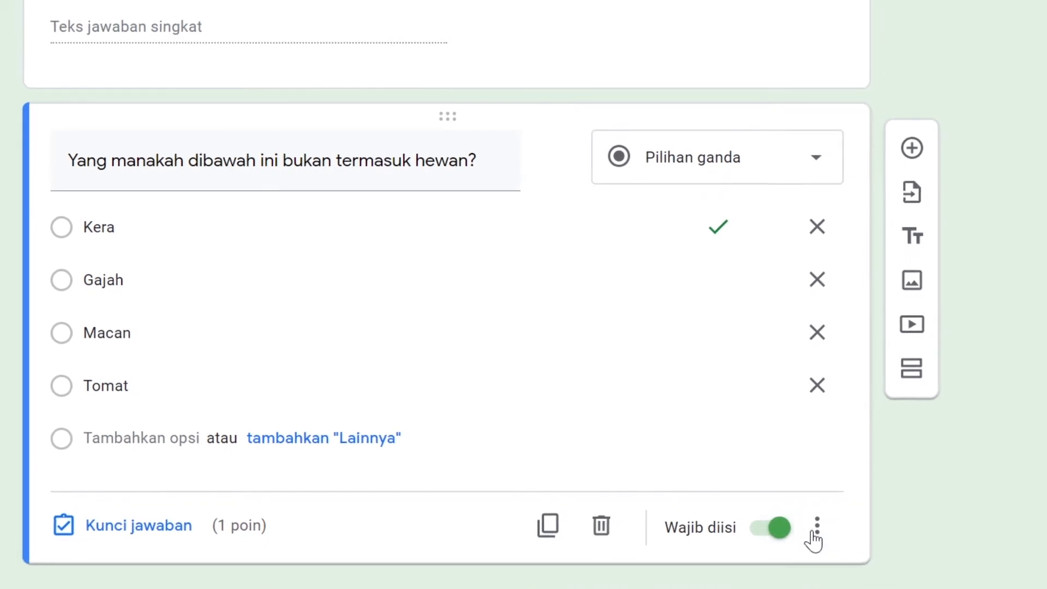
pyautogui.click(816, 529)
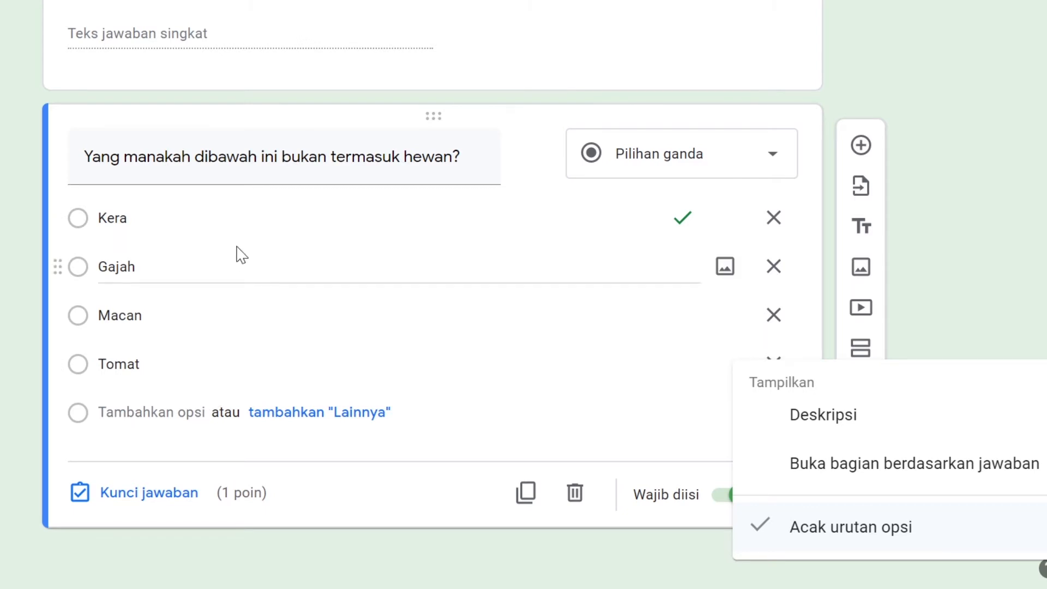
pyautogui.click(329, 509)
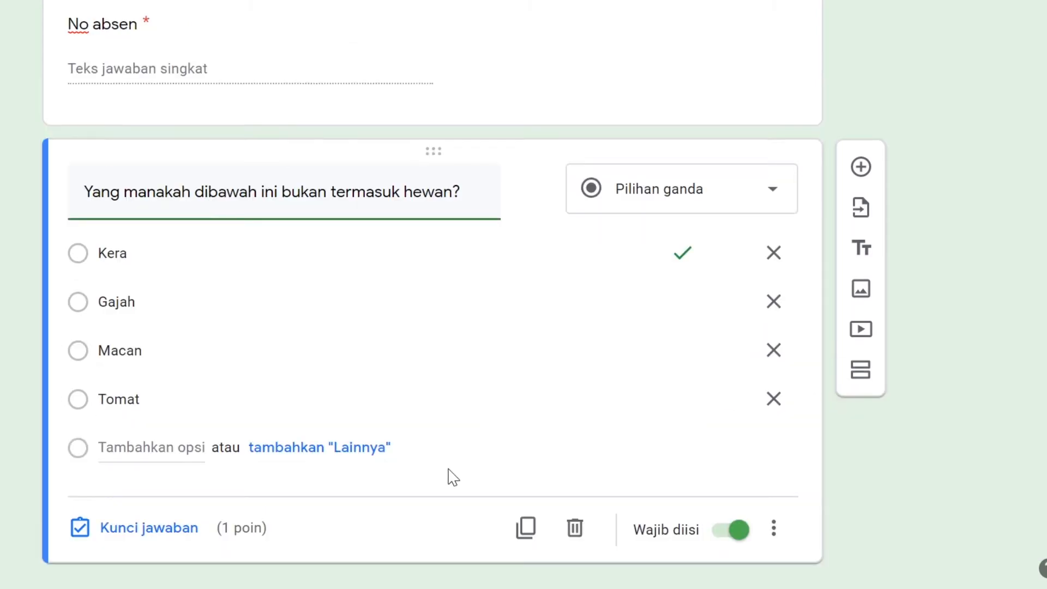
# In the hewan question's answer key, mark Tomat as the only correct answer by clearing Kera
pyautogui.click(178, 529)
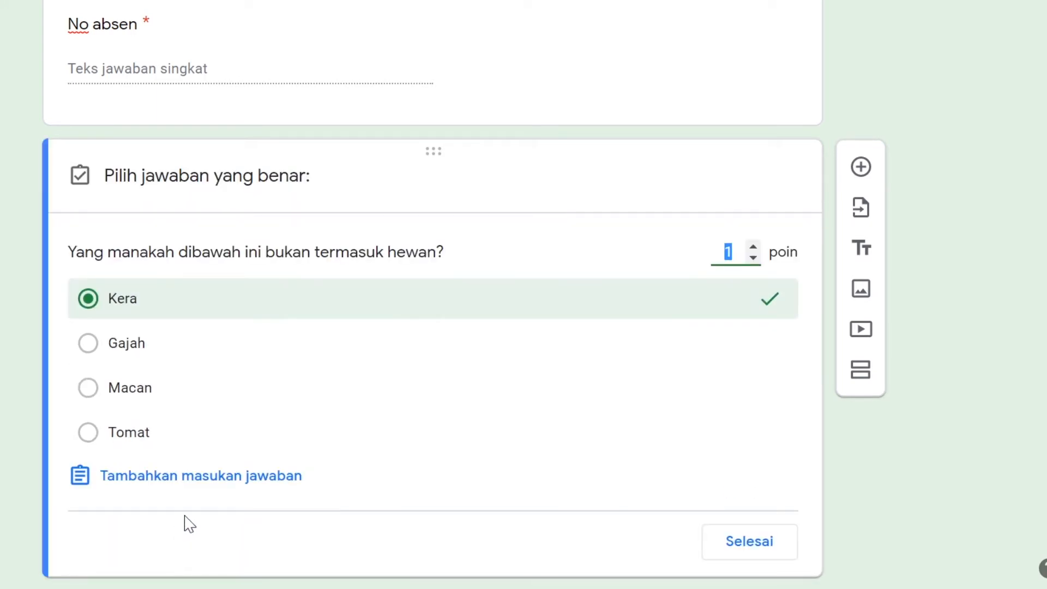
pyautogui.click(89, 435)
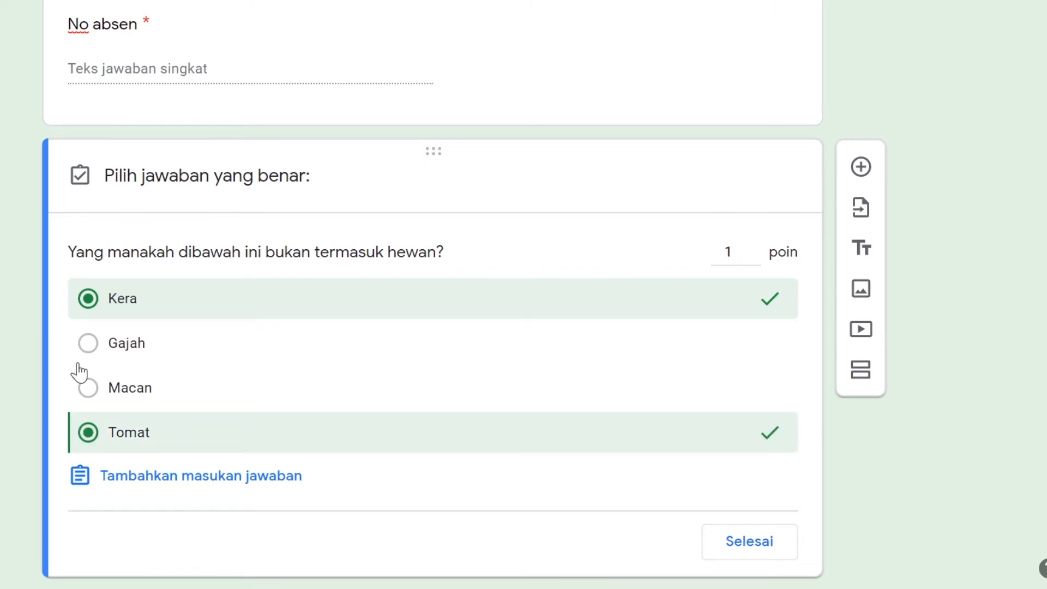
pyautogui.click(90, 302)
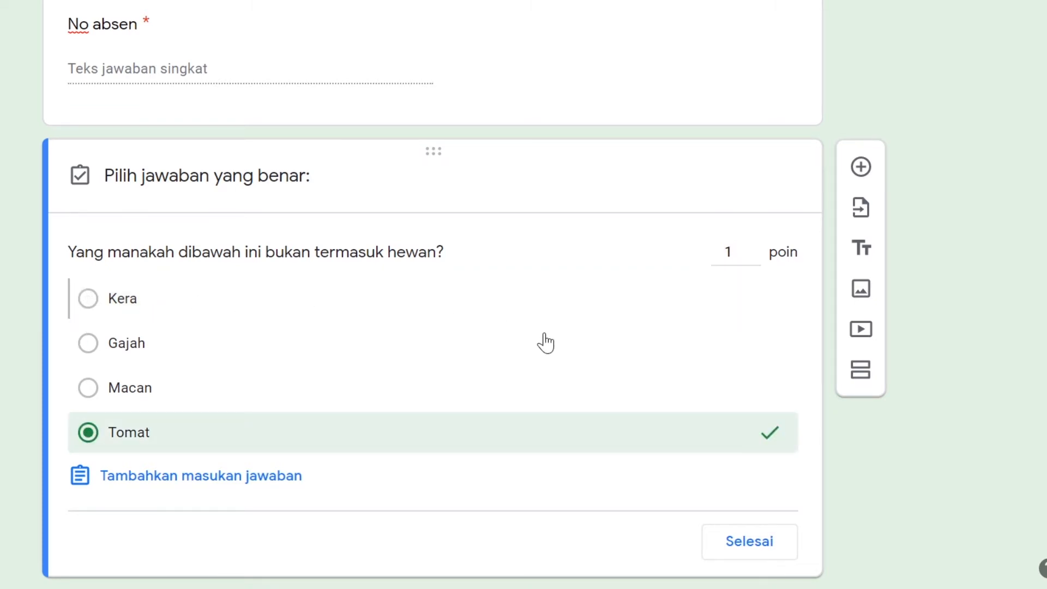
# Set the hewan question's score to 10 points and finish editing its answer key
pyautogui.click(754, 248)
pyautogui.tripleClick(755, 248)
pyautogui.doubleClick(754, 249)
pyautogui.click(755, 249)
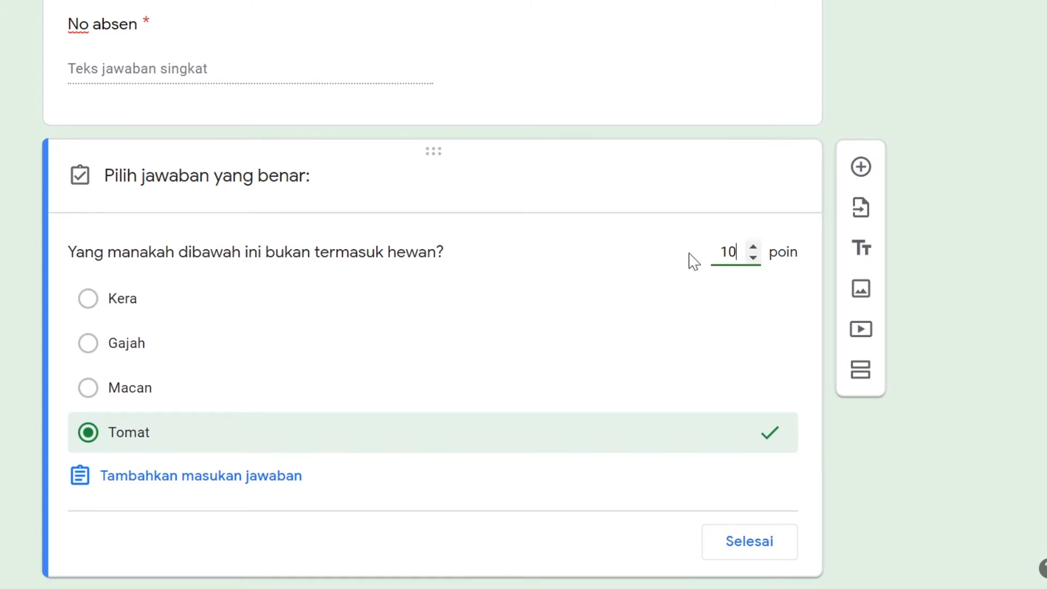
pyautogui.scroll(-1, 409, 337)
pyautogui.click(755, 491)
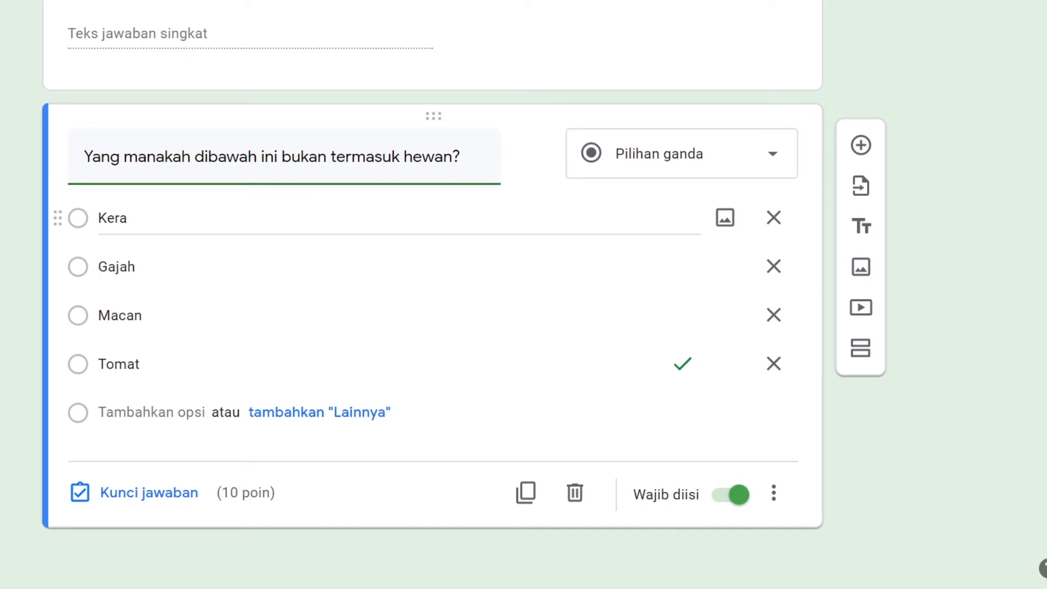
# Add the monkey picture "download (12)" from the Downloads folder to the Kera option of the hewan question
pyautogui.moveTo(533, 156)
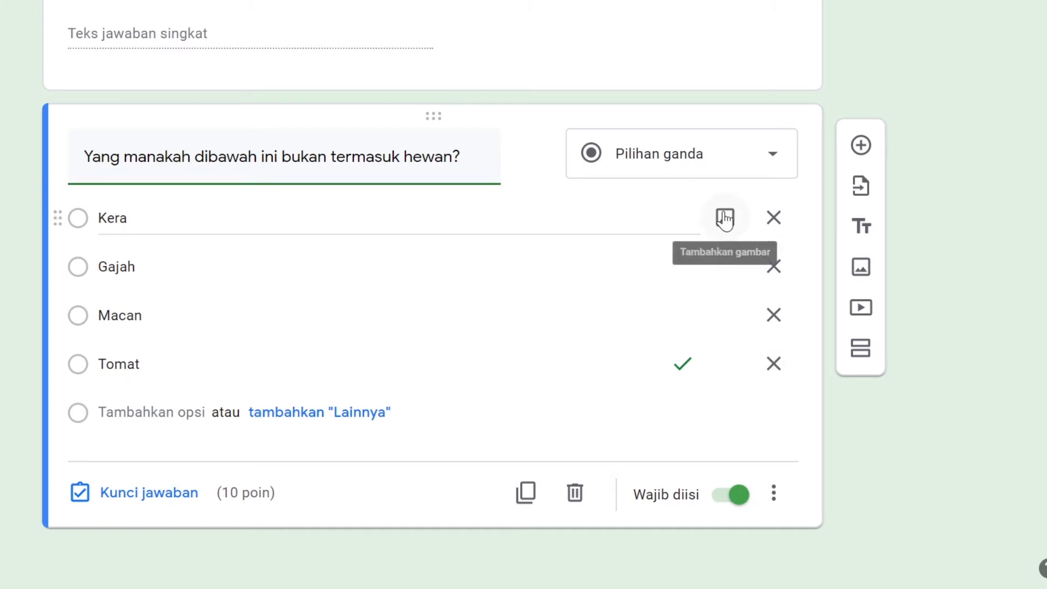
pyautogui.click(725, 218)
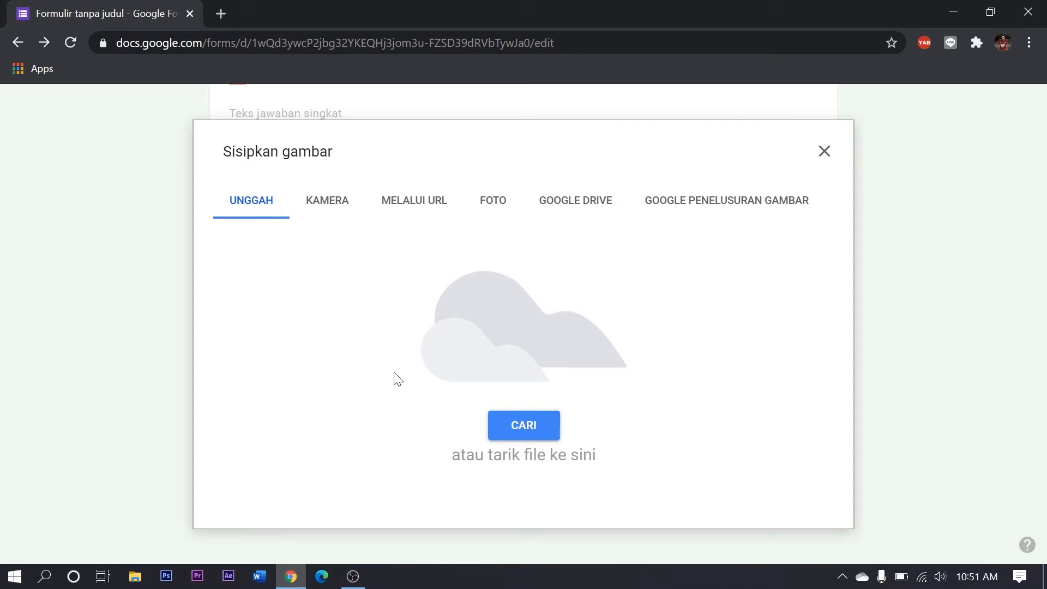
pyautogui.click(536, 430)
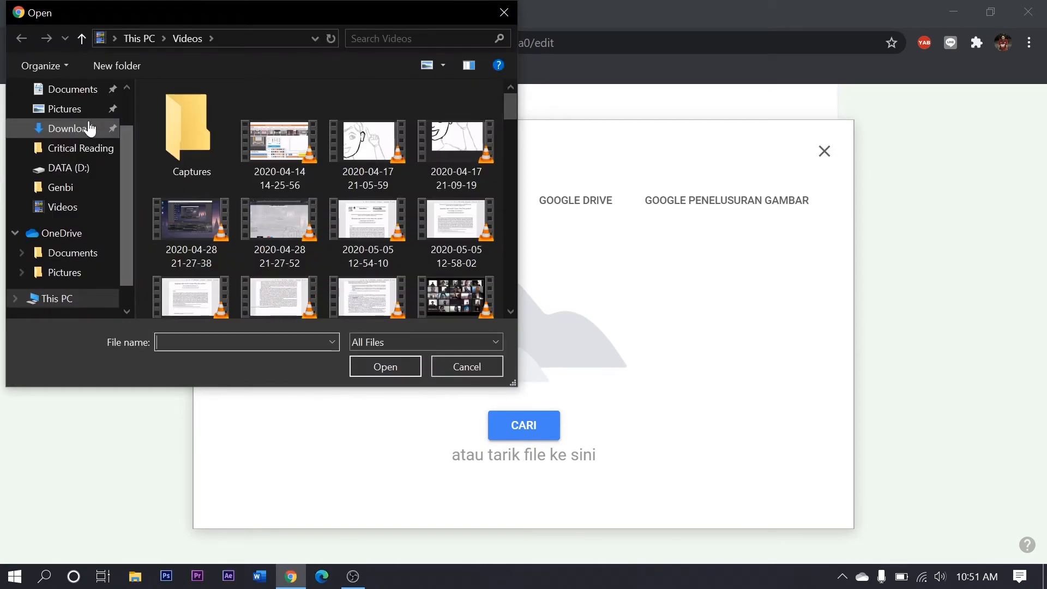
pyautogui.click(86, 129)
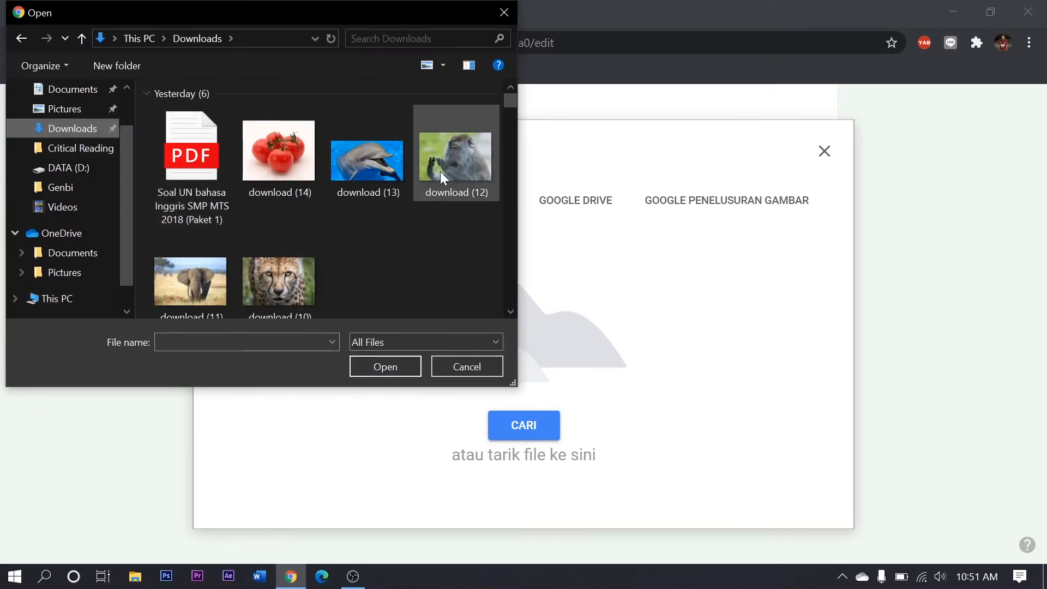
pyautogui.click(441, 169)
pyautogui.click(392, 362)
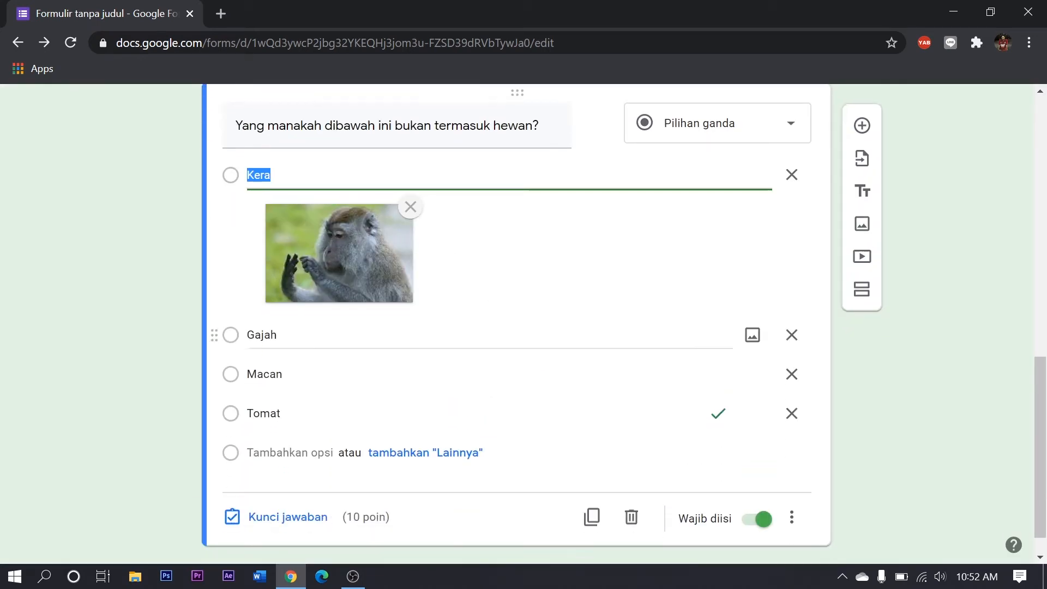
# Add the elephant picture "download (11)" to the Gajah option
pyautogui.click(753, 301)
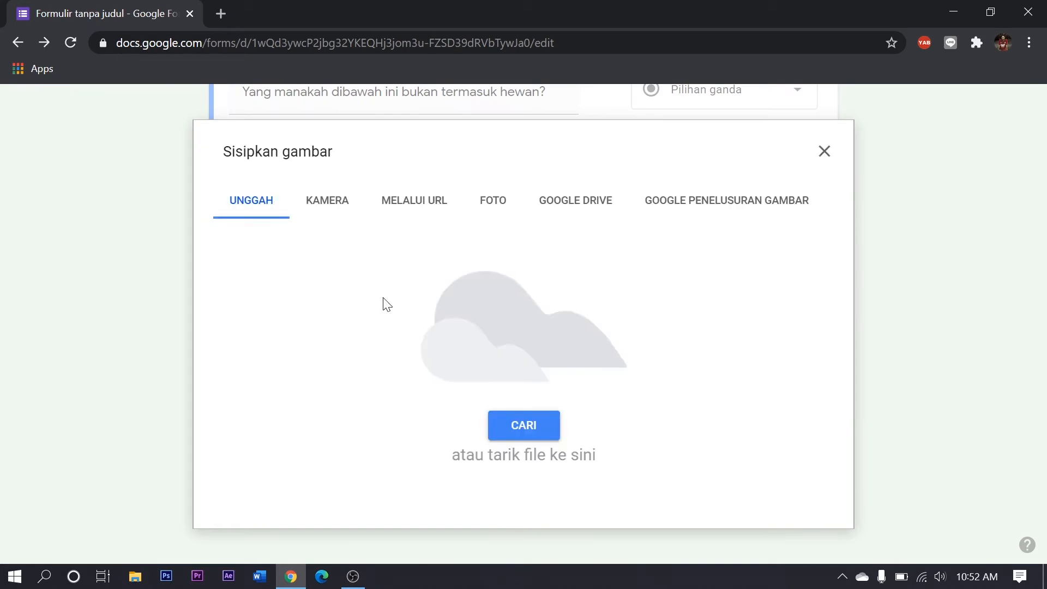
pyautogui.click(505, 426)
pyautogui.click(190, 257)
pyautogui.click(381, 366)
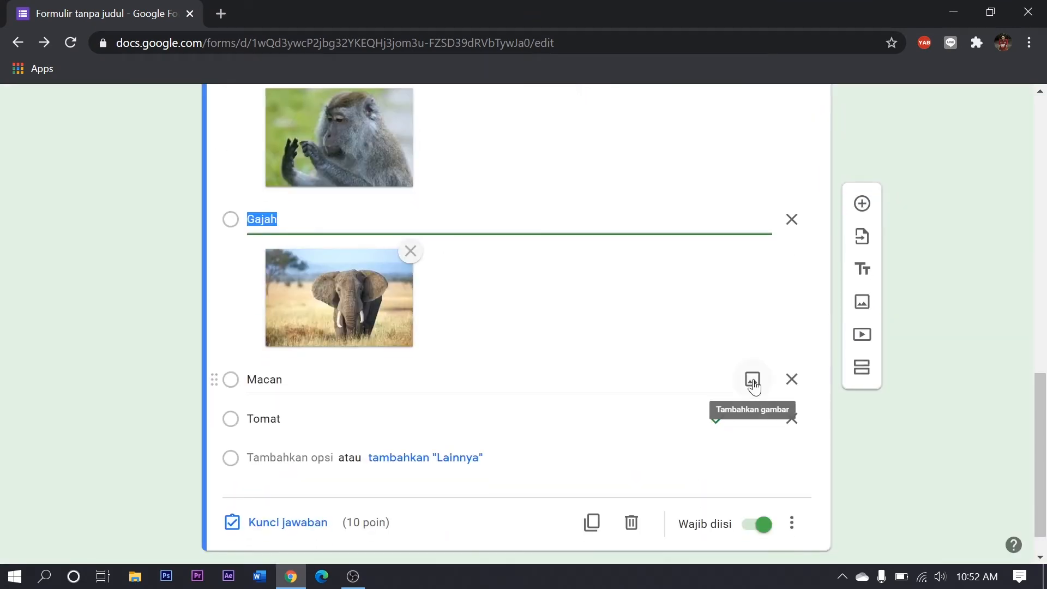
# Add the big cat picture "download (10)" to the Macan option
pyautogui.click(753, 379)
pyautogui.click(518, 433)
pyautogui.click(292, 270)
pyautogui.click(382, 366)
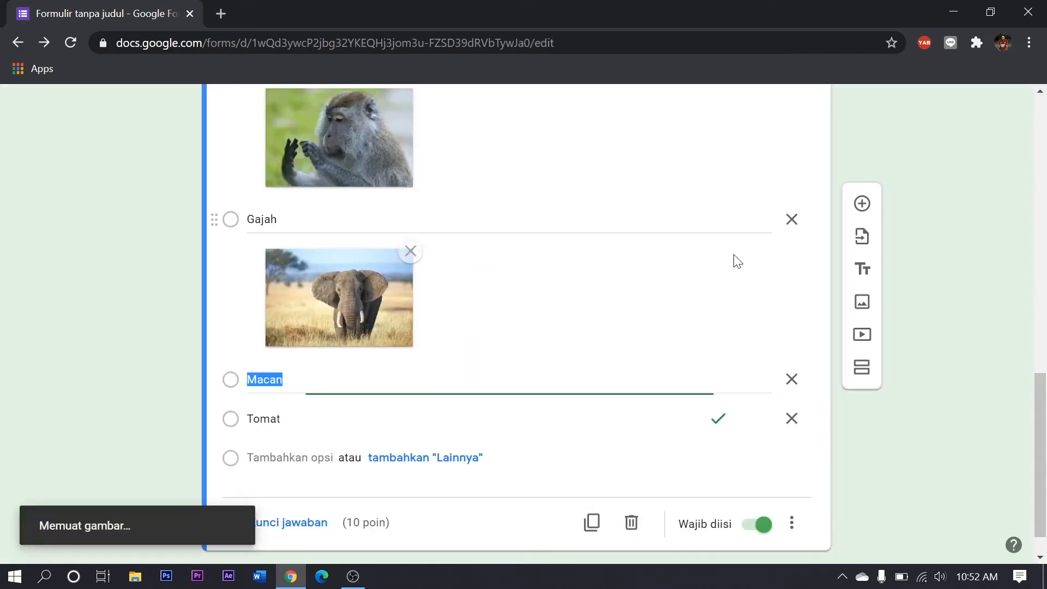
# Add the tomato picture "download (14)" to the Tomat option
pyautogui.scroll(-3, 430, 432)
pyautogui.click(754, 380)
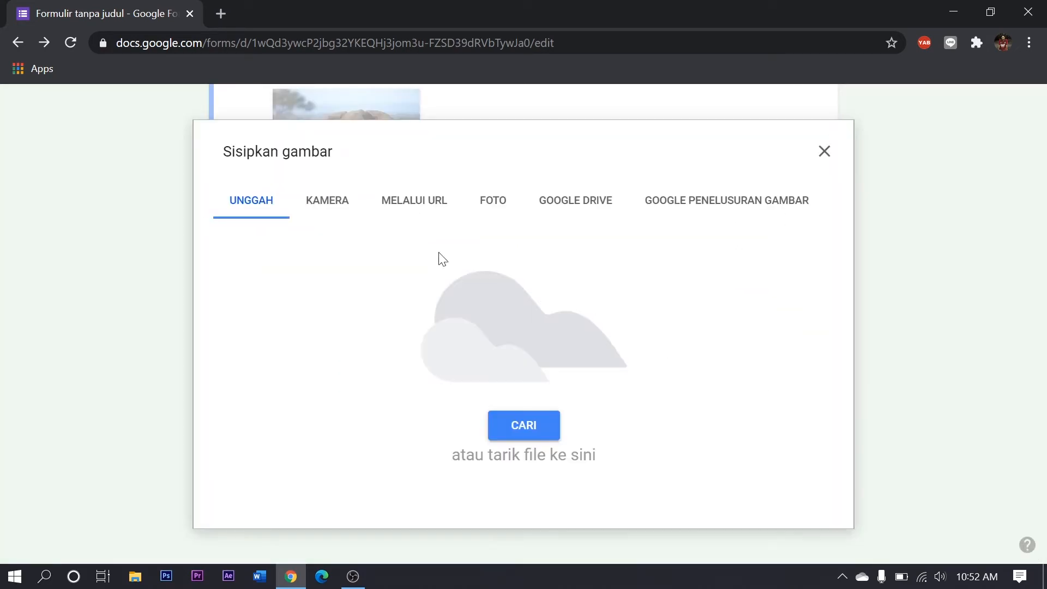
pyautogui.click(520, 427)
pyautogui.click(293, 152)
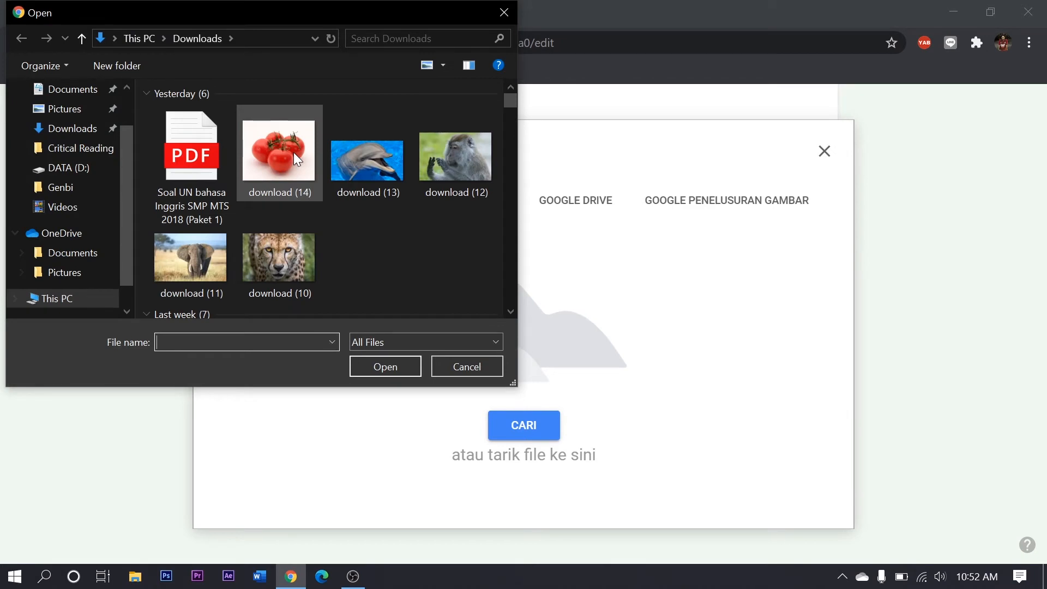
pyautogui.click(368, 367)
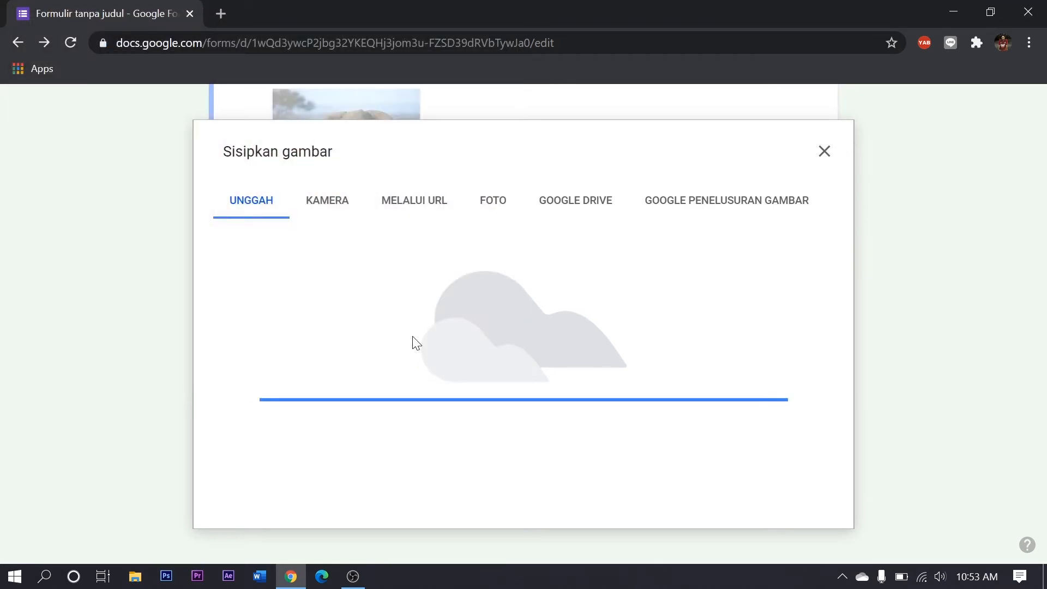
# Review the hewan question from its title to its last option, checking each option's picture
pyautogui.scroll(4, 551, 289)
pyautogui.scroll(-7, 550, 279)
pyautogui.scroll(8, 558, 296)
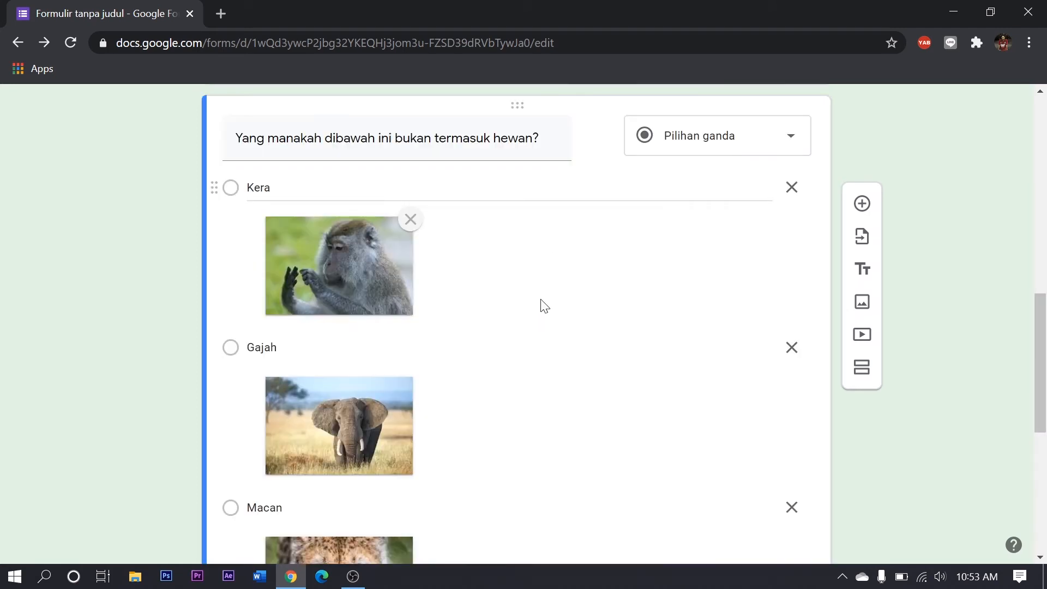
pyautogui.scroll(-8, 551, 274)
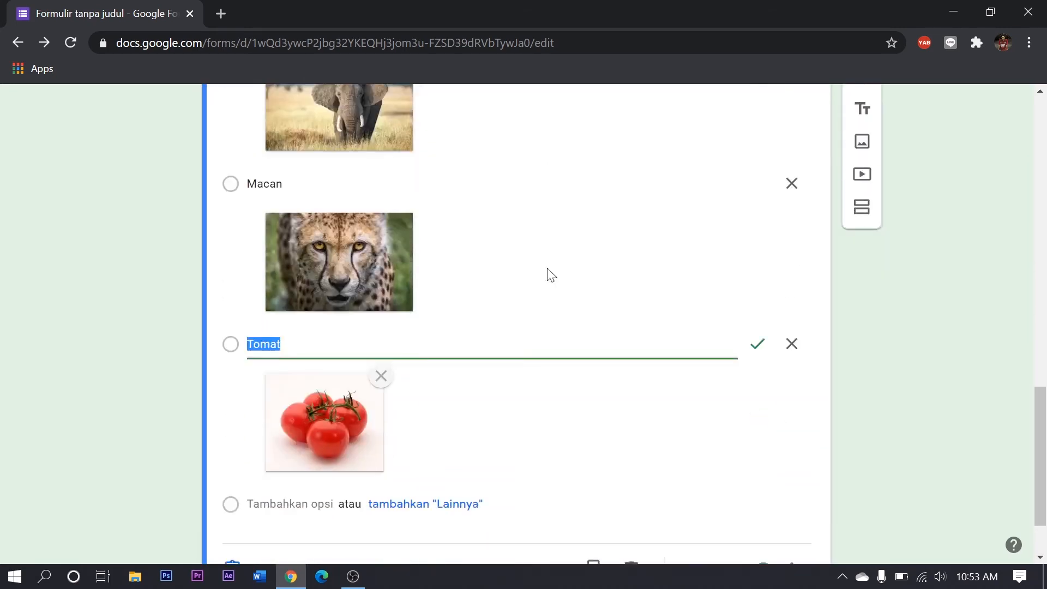
pyautogui.scroll(7, 432, 205)
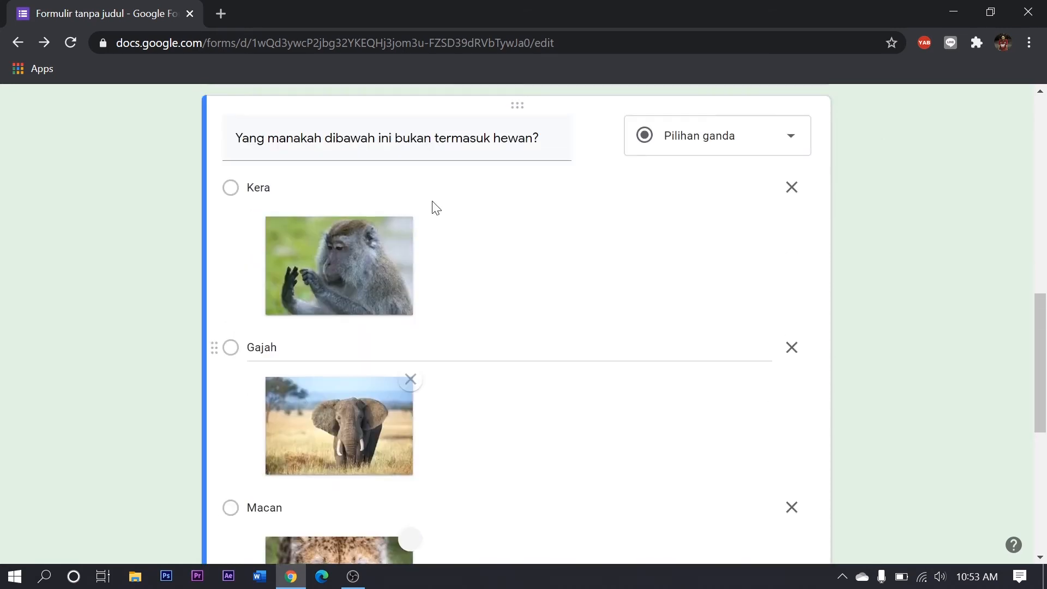
pyautogui.moveTo(591, 145)
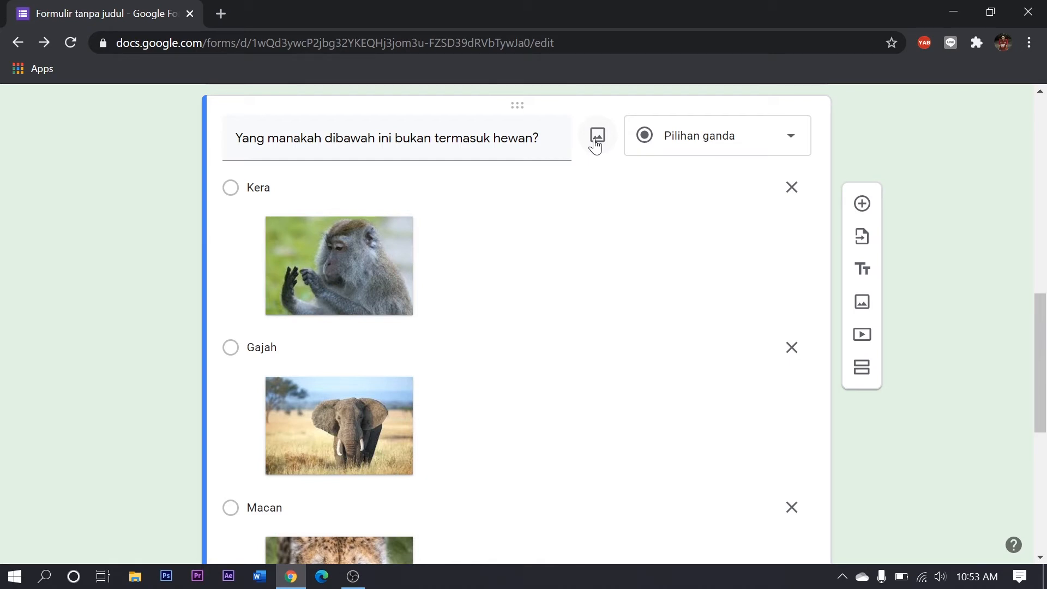
pyautogui.scroll(-5, 594, 139)
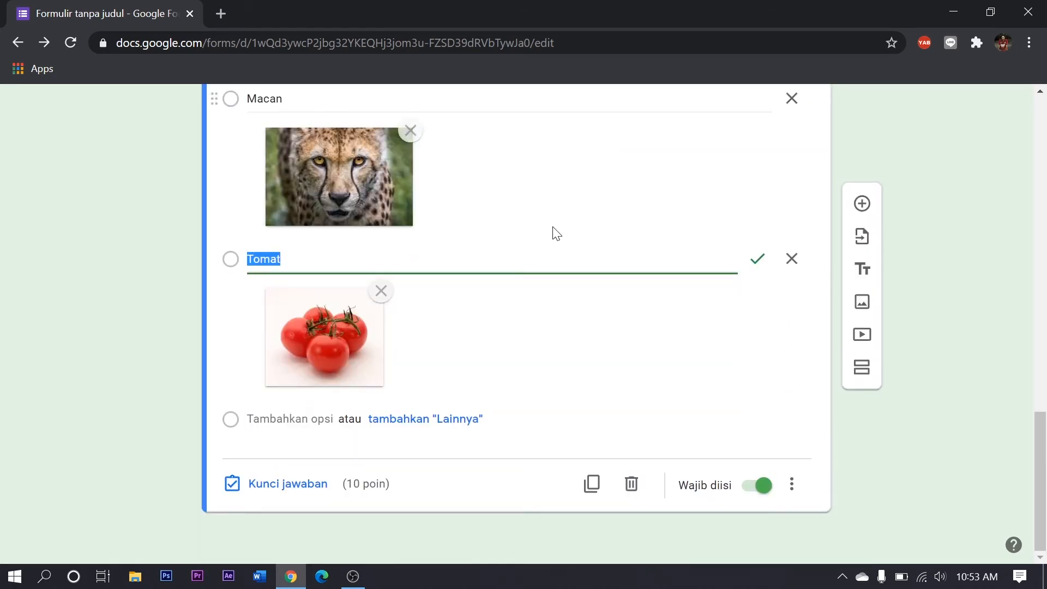
pyautogui.scroll(5, 555, 233)
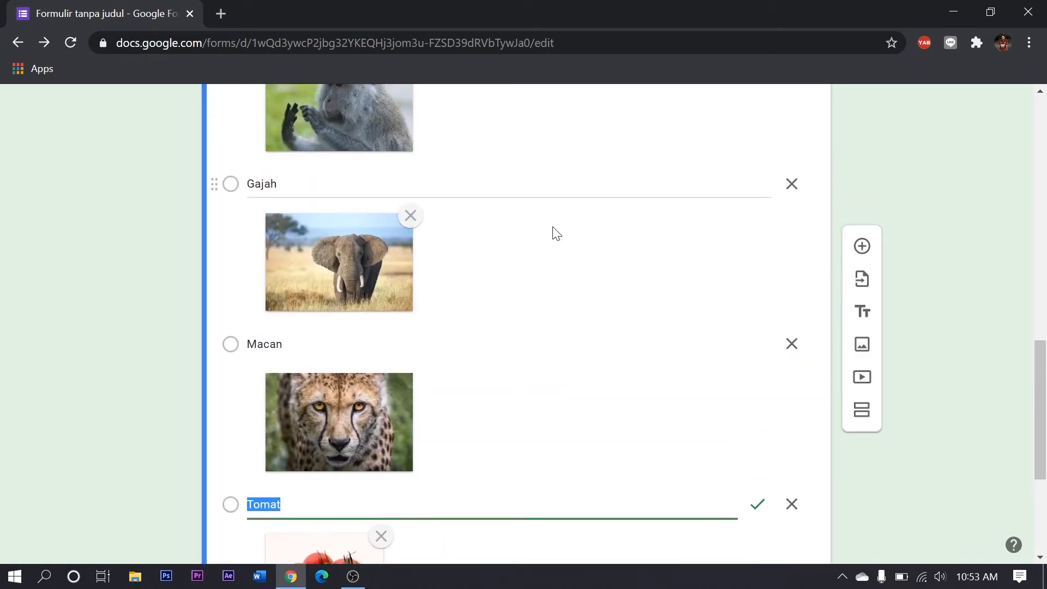
pyautogui.scroll(3, 338, 344)
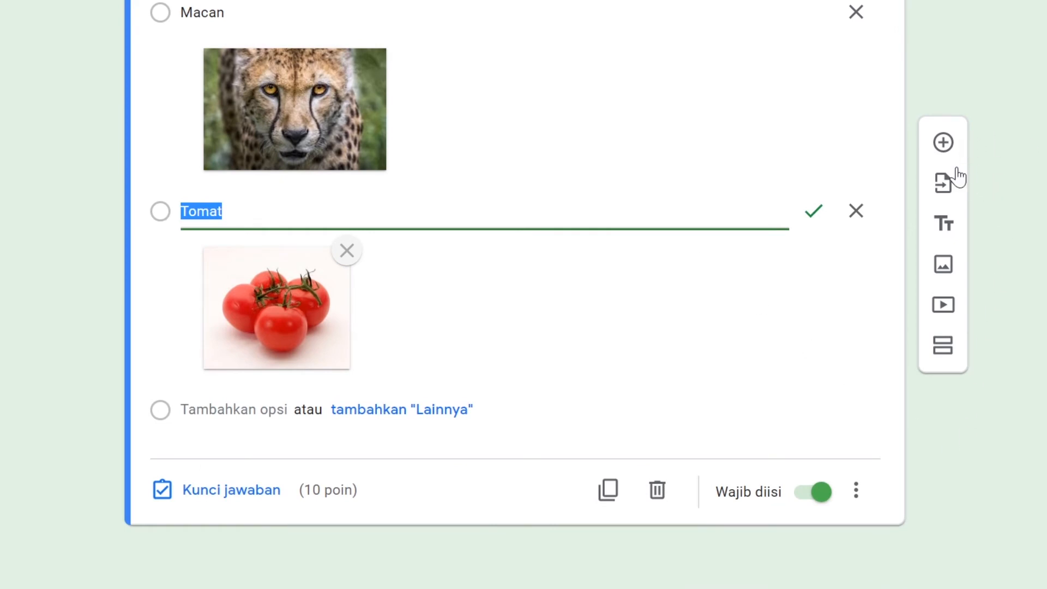
# Add a new question below the hewan question with the text "Coba deskripsikan hewan berikut!"
pyautogui.click(944, 144)
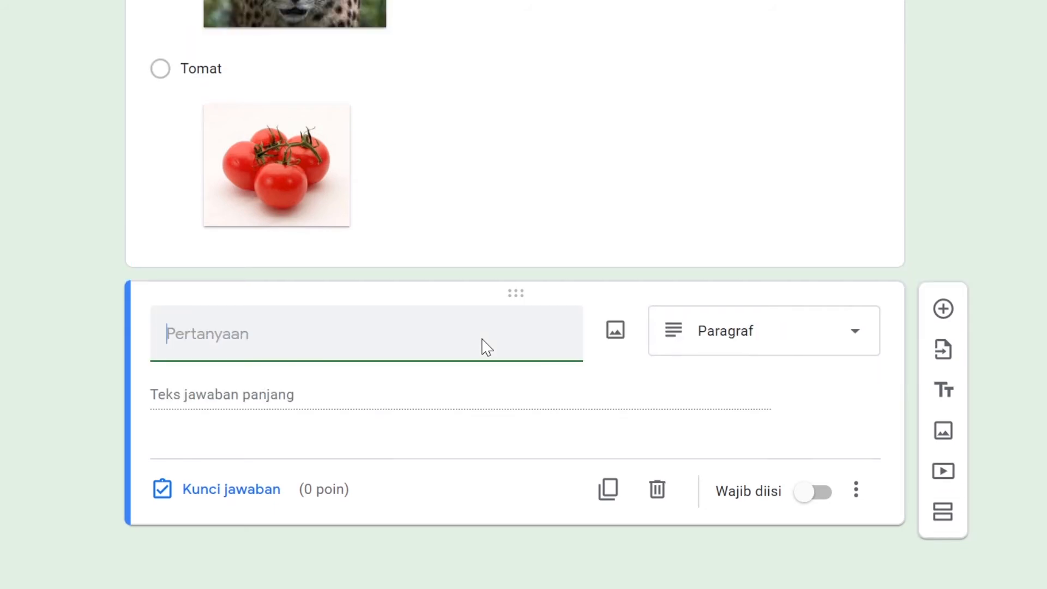
pyautogui.write('co')
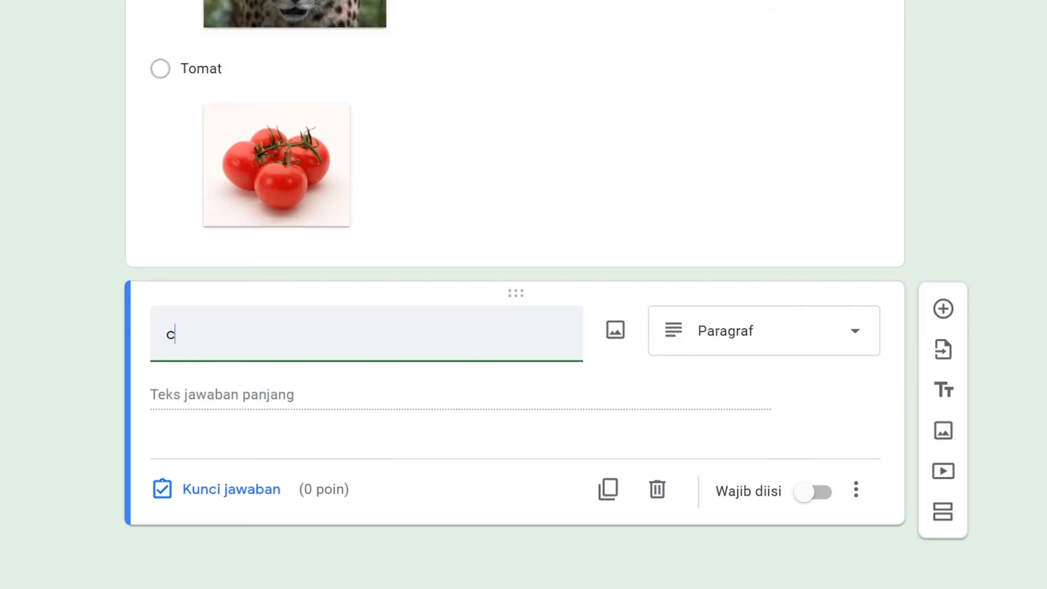
pyautogui.press('BackSpace')
pyautogui.press('BackSpace')
pyautogui.write('Coba deskripsikan hewan berikut')
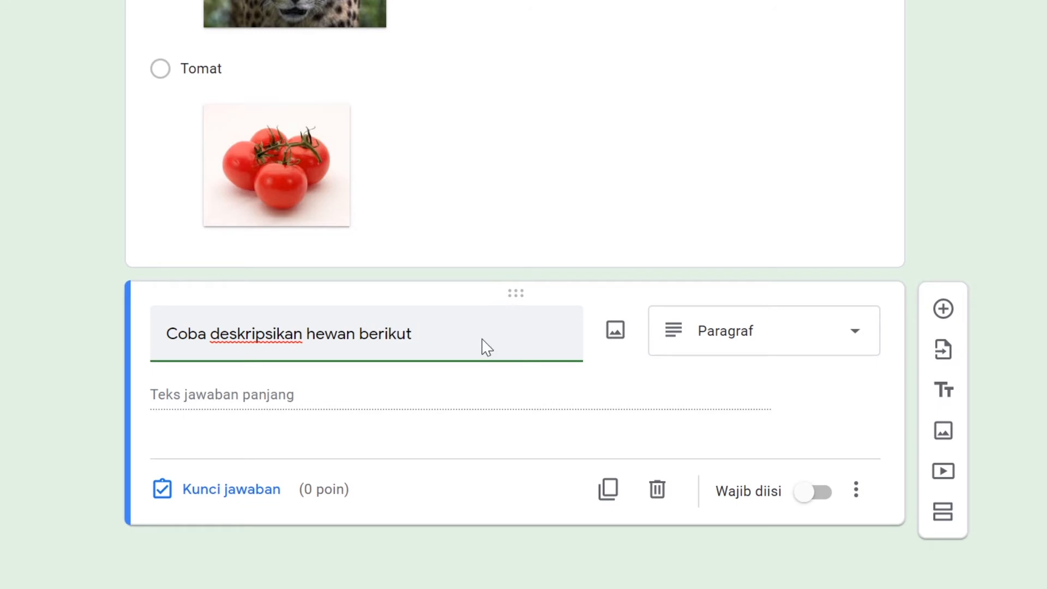
pyautogui.write('?')
pyautogui.write('!')
# Insert the dolphin picture "download (13)" under the title of the deskripsikan question
pyautogui.click(615, 334)
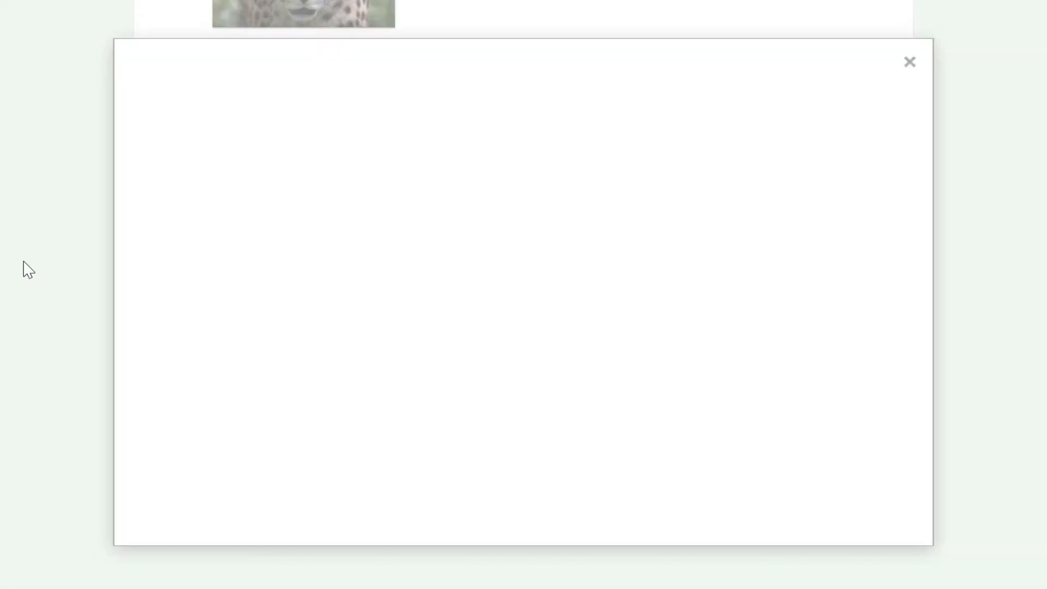
pyautogui.click(493, 431)
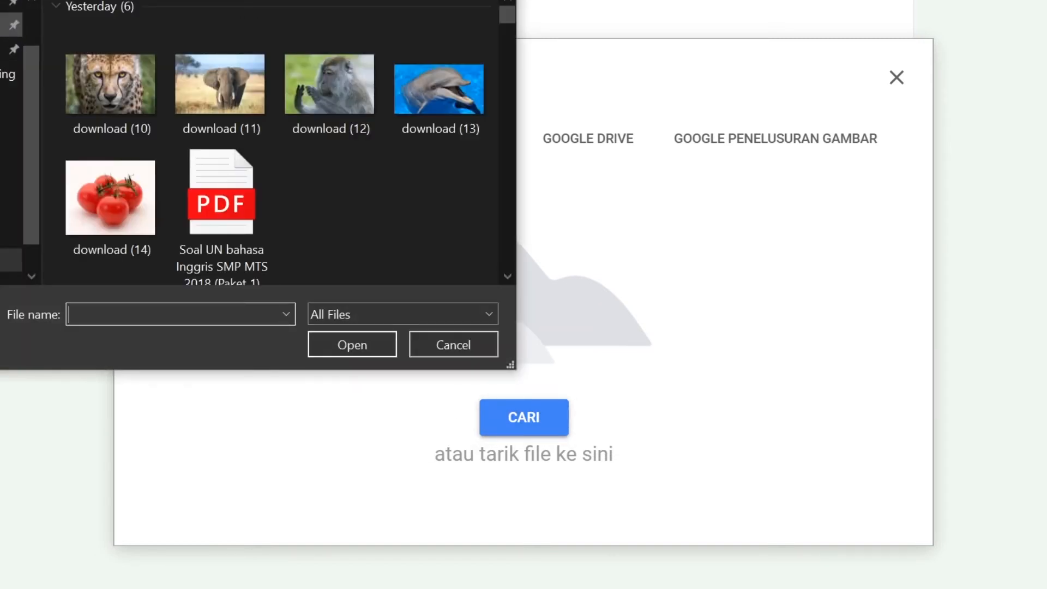
pyautogui.click(449, 96)
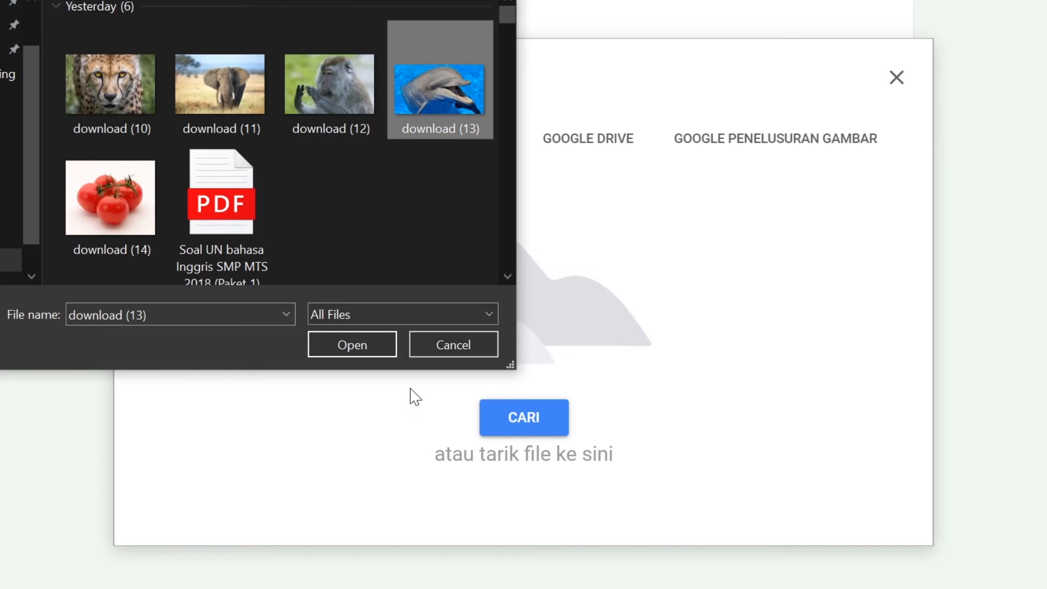
pyautogui.click(358, 343)
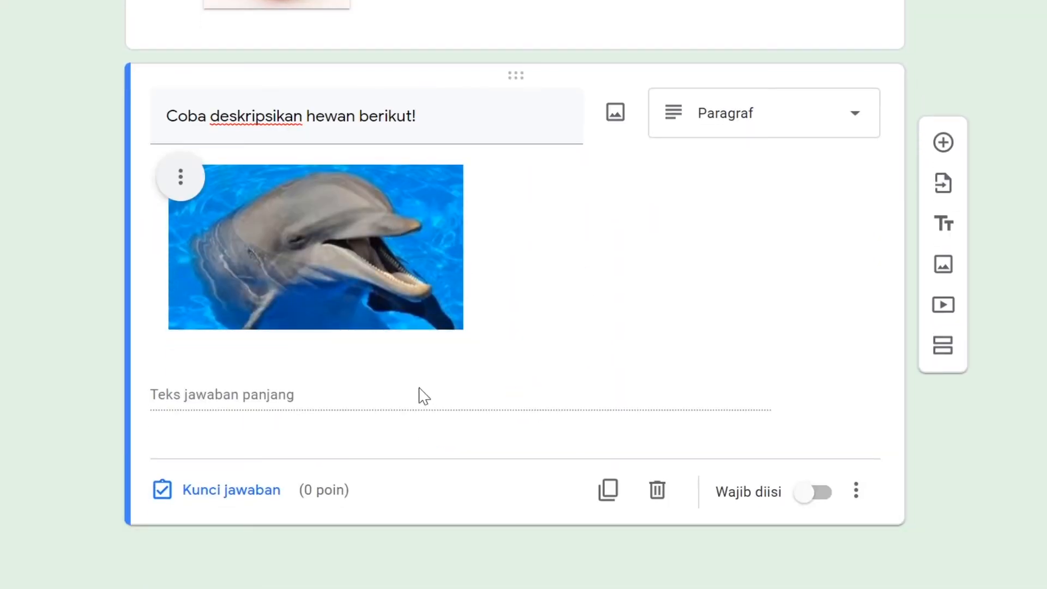
# Choose Paragraf as the type of the dolphin question
pyautogui.click(826, 115)
pyautogui.click(712, 97)
# Check the dolphin question's points and feedback settings, and make the question required
pyautogui.click(263, 495)
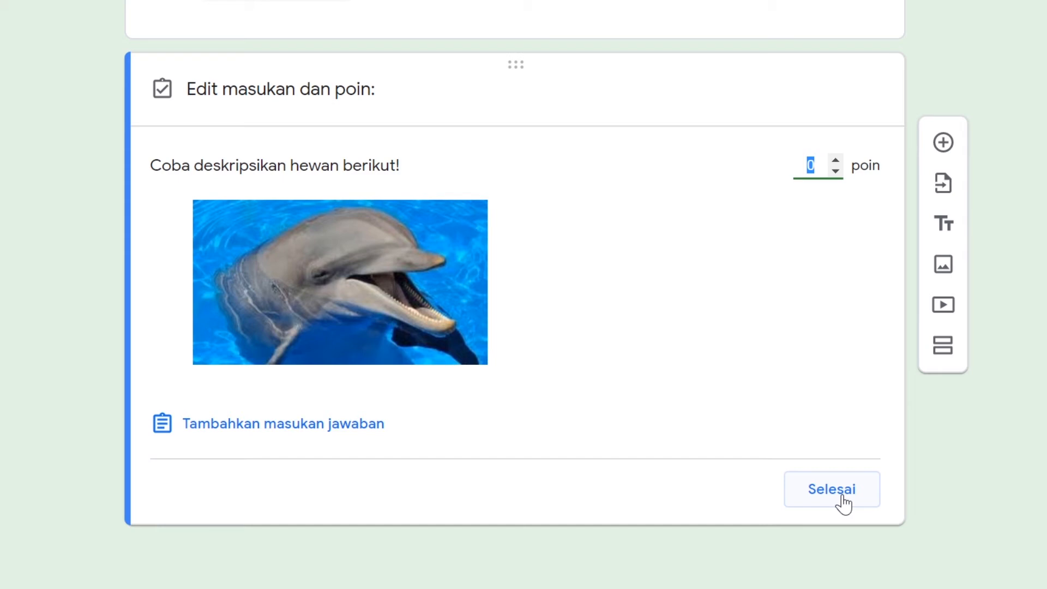
pyautogui.click(842, 503)
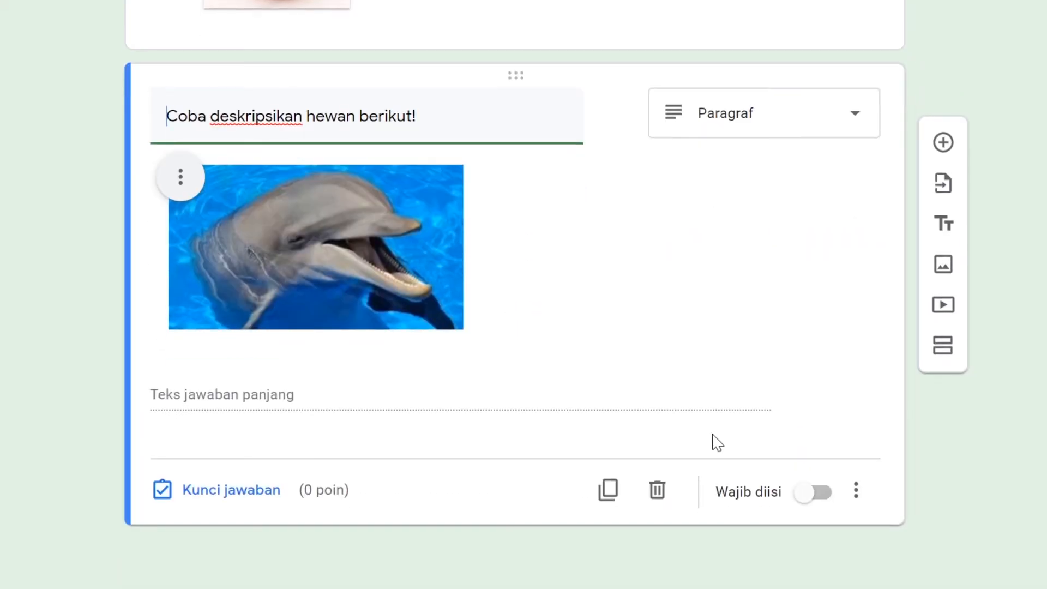
pyautogui.click(813, 497)
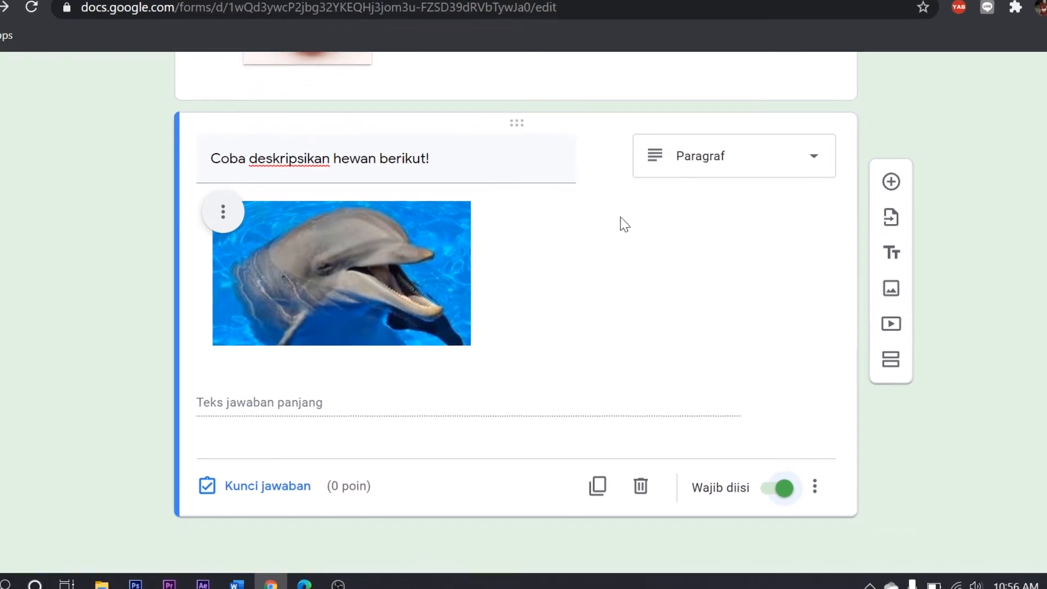
# In the form's quiz settings, set the grade release to "Nanti, setelah peninjauan manual"
pyautogui.scroll(20, 623, 222)
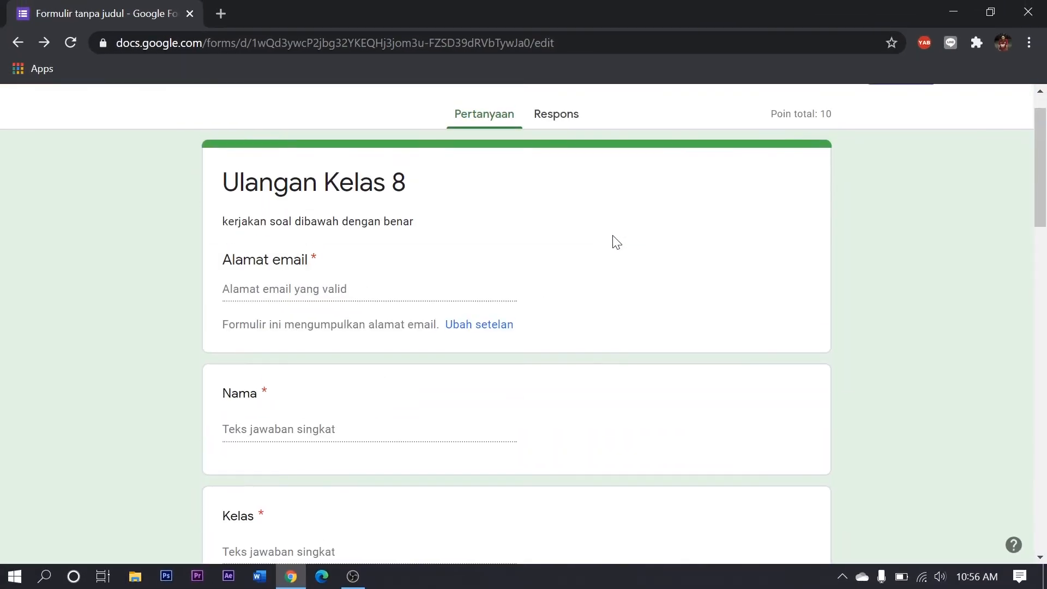
pyautogui.scroll(2, 616, 241)
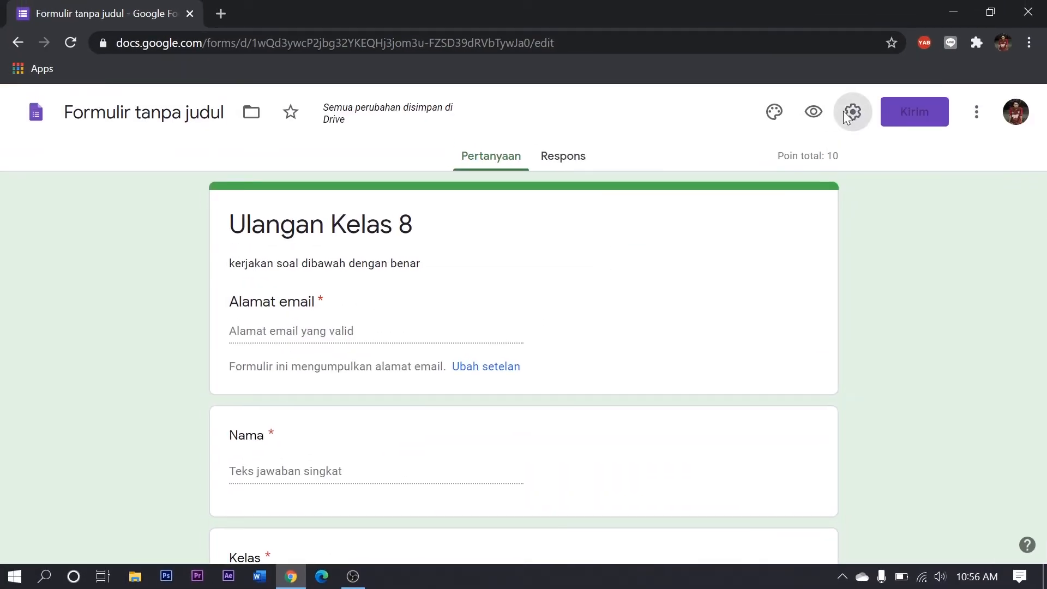
pyautogui.click(846, 115)
pyautogui.click(841, 151)
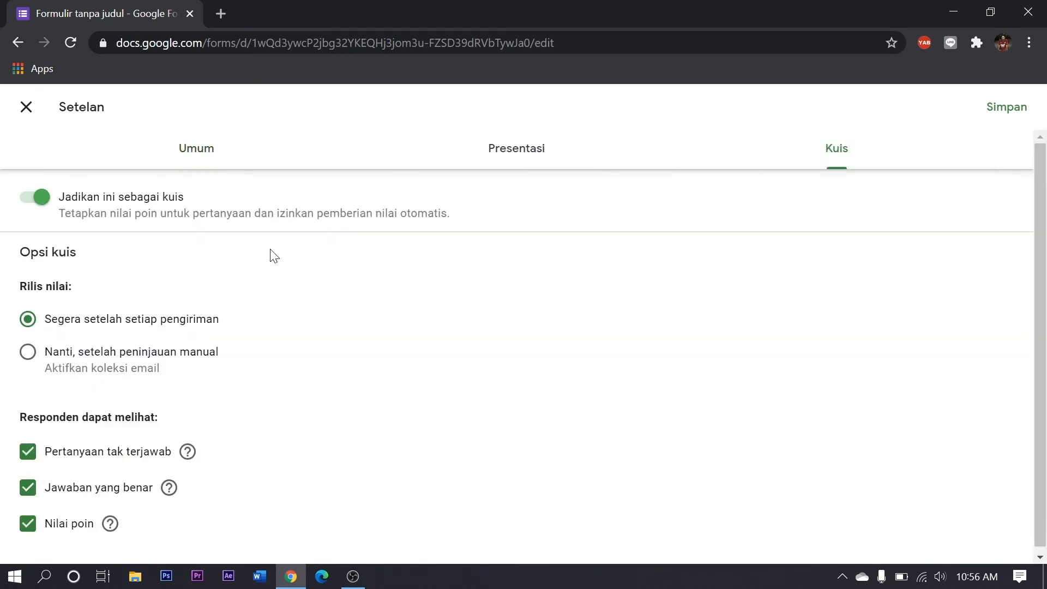
pyautogui.click(32, 356)
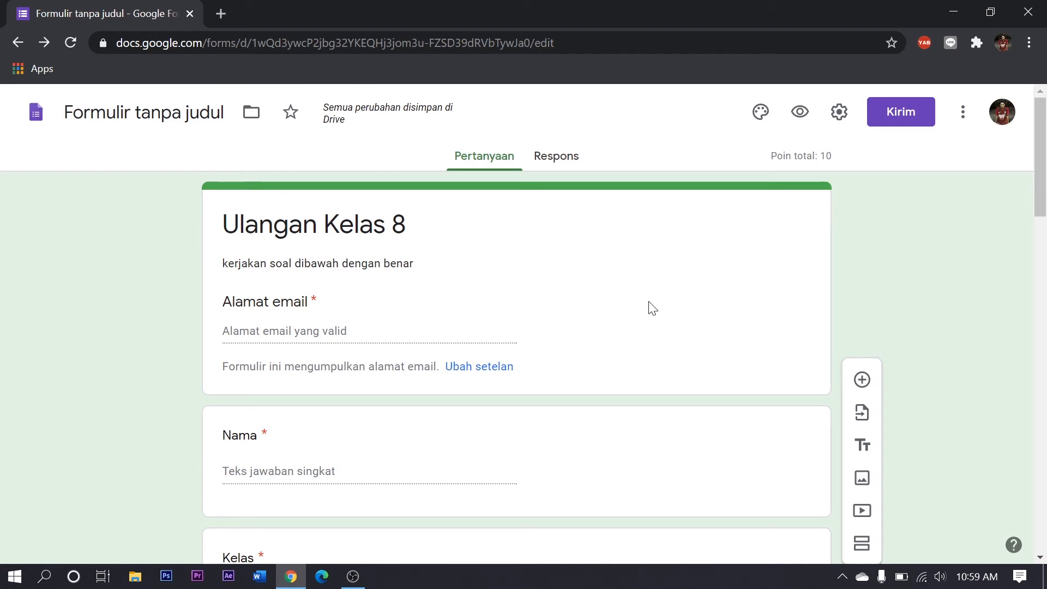
# Preview the form as respondents see it and examine the hewan question with its picture options
pyautogui.click(799, 113)
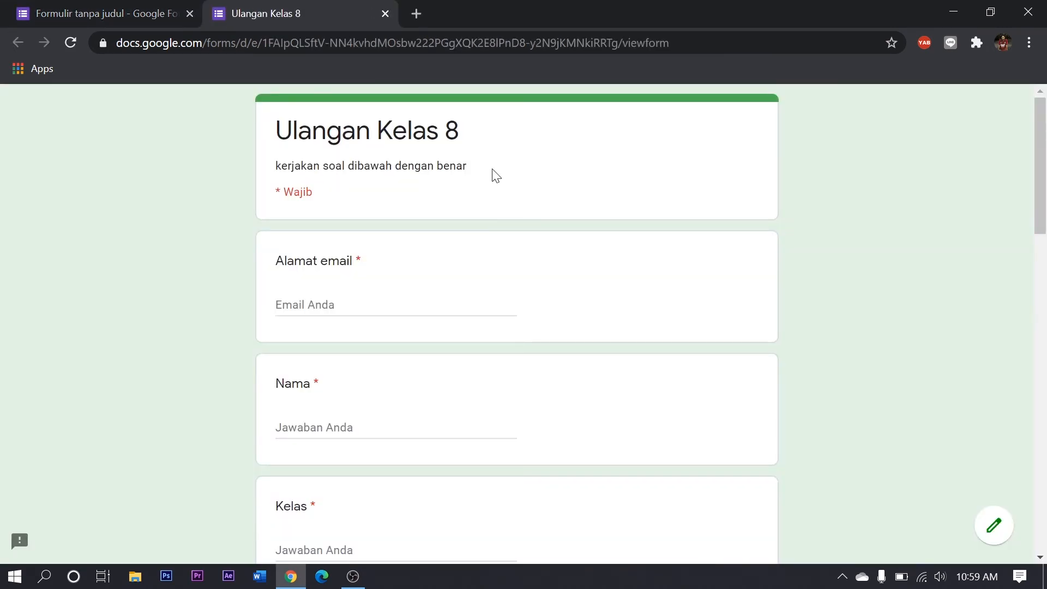
pyautogui.scroll(-10, 494, 175)
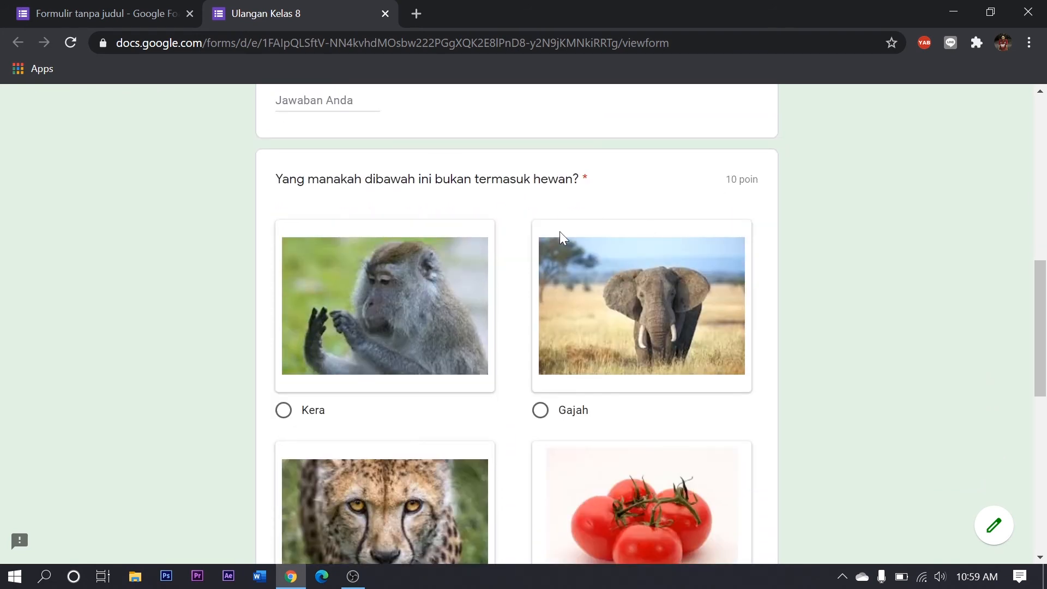
pyautogui.scroll(-2, 344, 201)
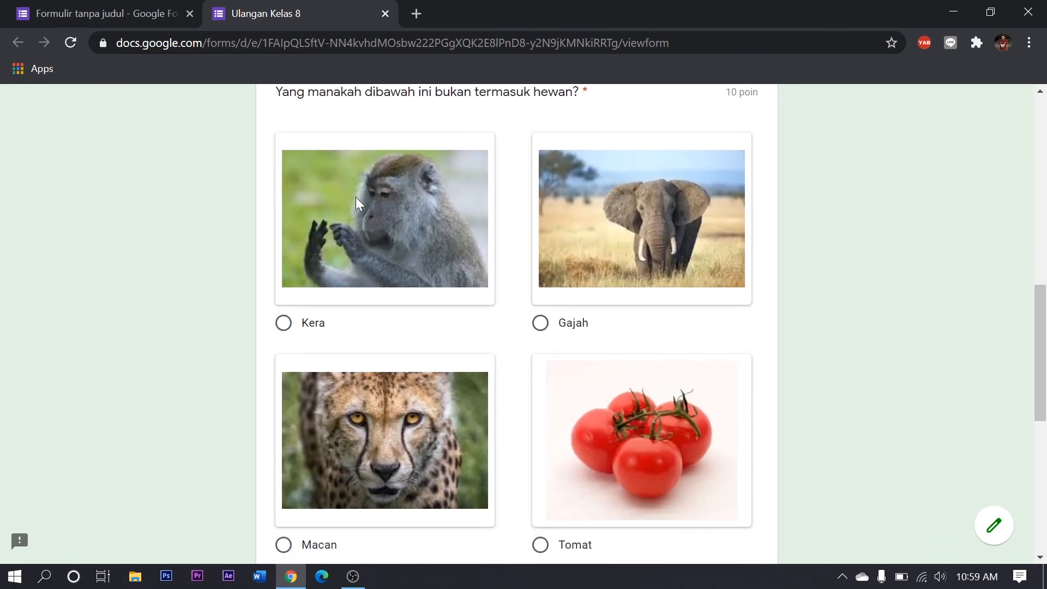
# Examine the dolphin description question and its answer field at the end of the respondent preview
pyautogui.scroll(-2, 356, 197)
pyautogui.scroll(-7, 577, 241)
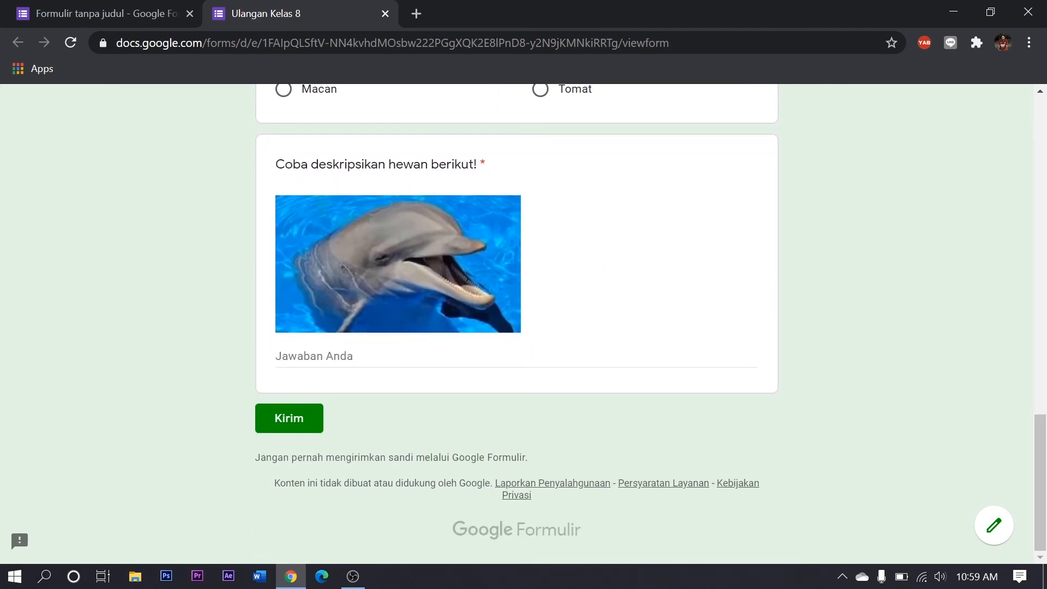
pyautogui.click(418, 381)
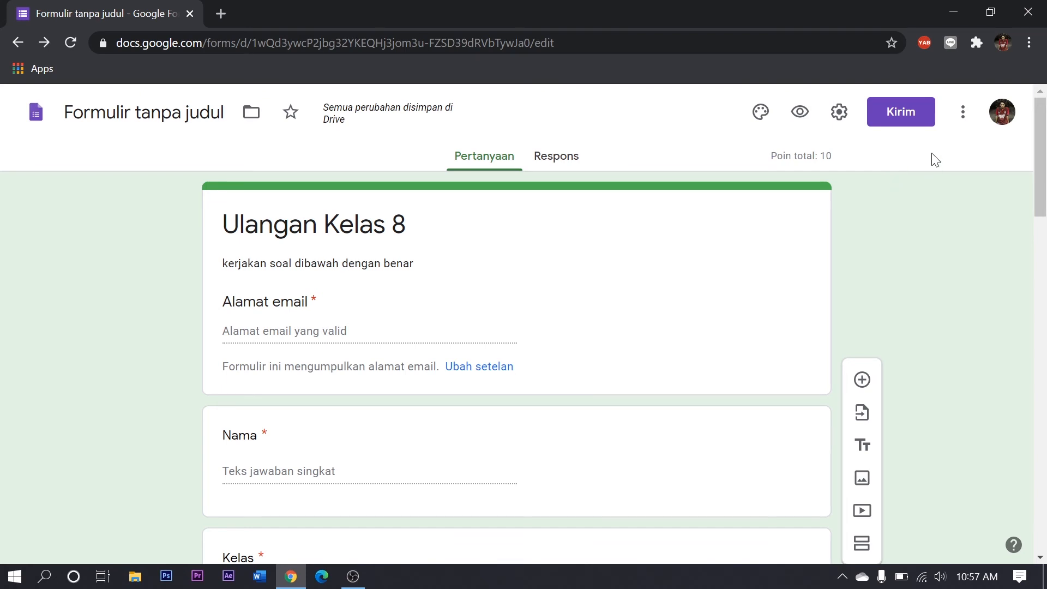
# Generate a shortened share link for the Ulangan Kelas 8 form, copy it and close the send dialog
pyautogui.click(907, 117)
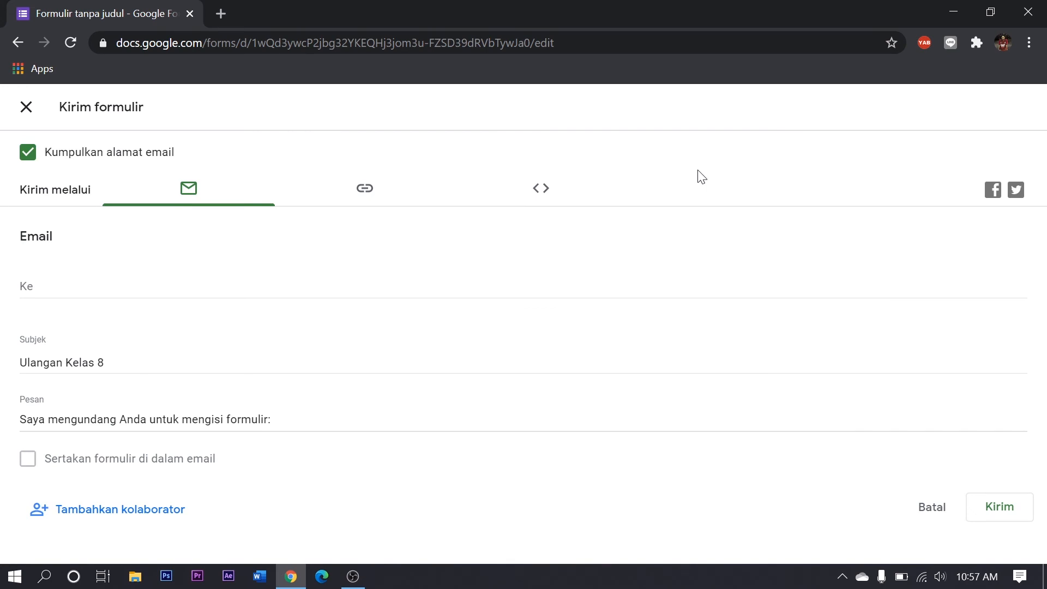
pyautogui.click(365, 195)
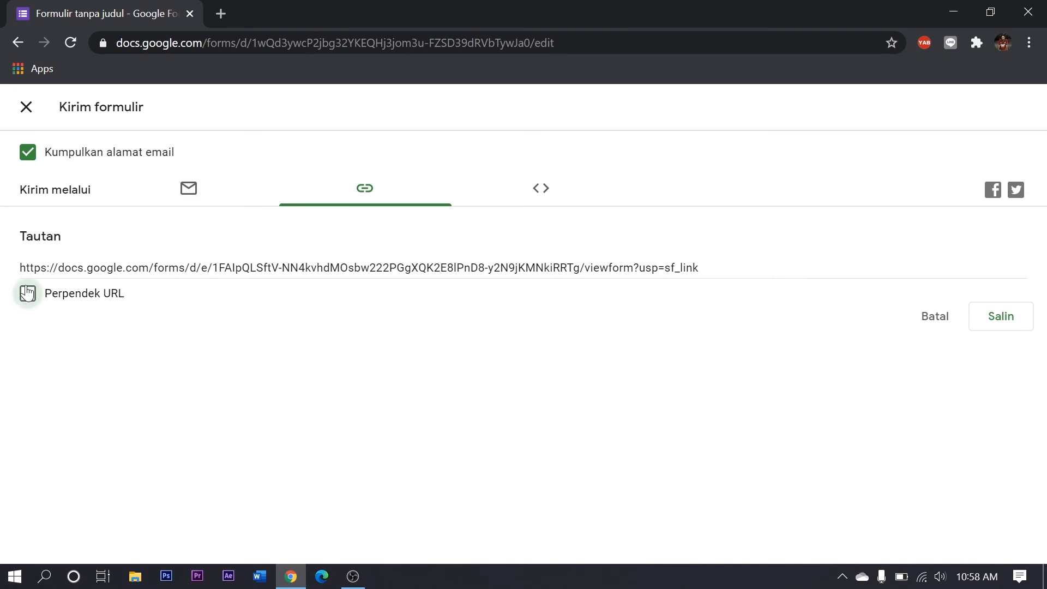
pyautogui.click(26, 307)
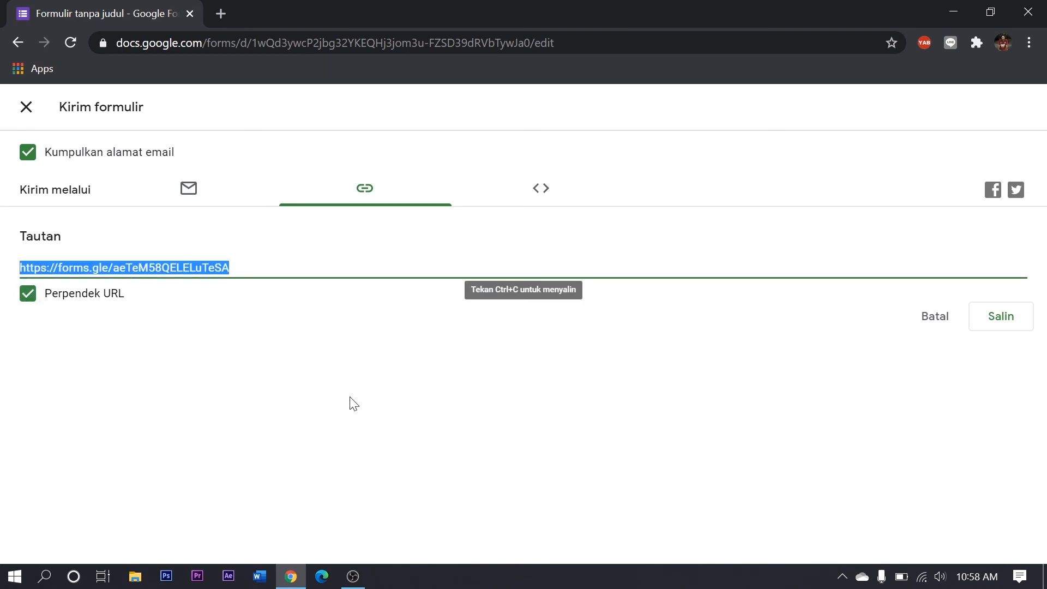
pyautogui.click(1006, 319)
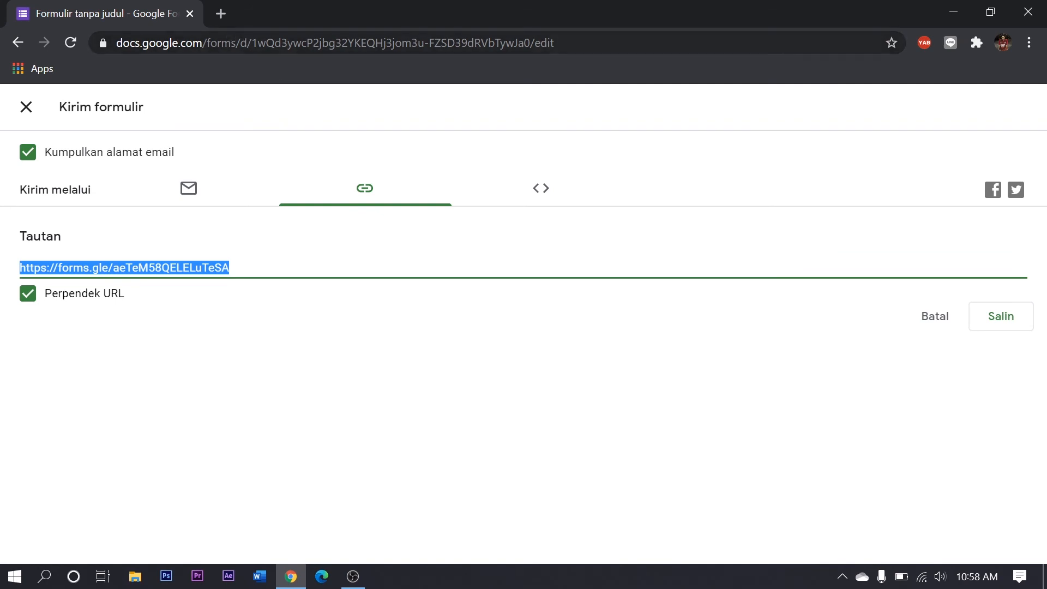
pyautogui.click(26, 107)
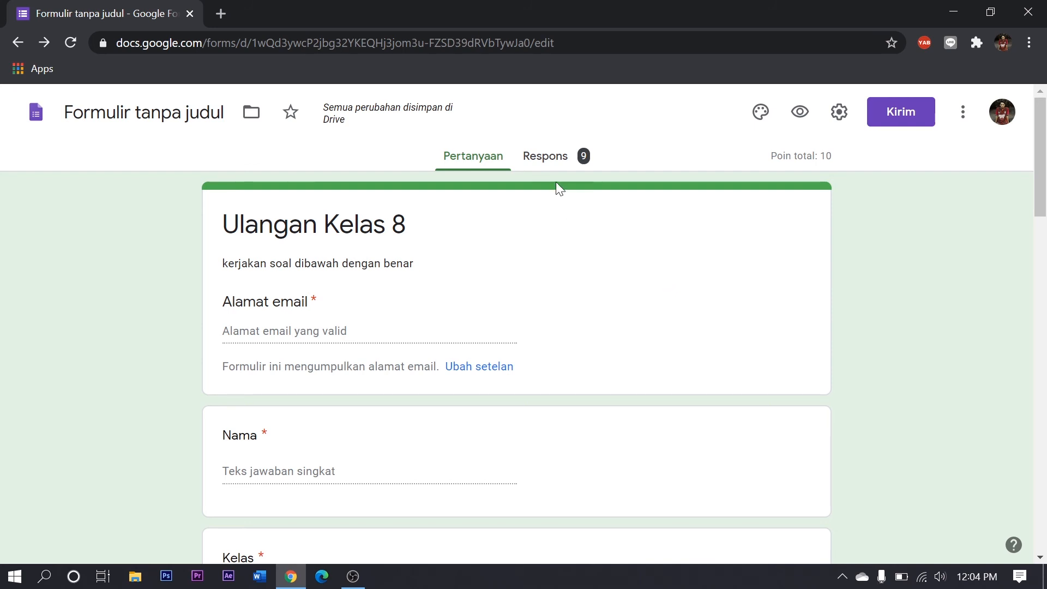
# Review the form's response summary: the score insights, the respondents' scores and the answers to each question
pyautogui.click(550, 165)
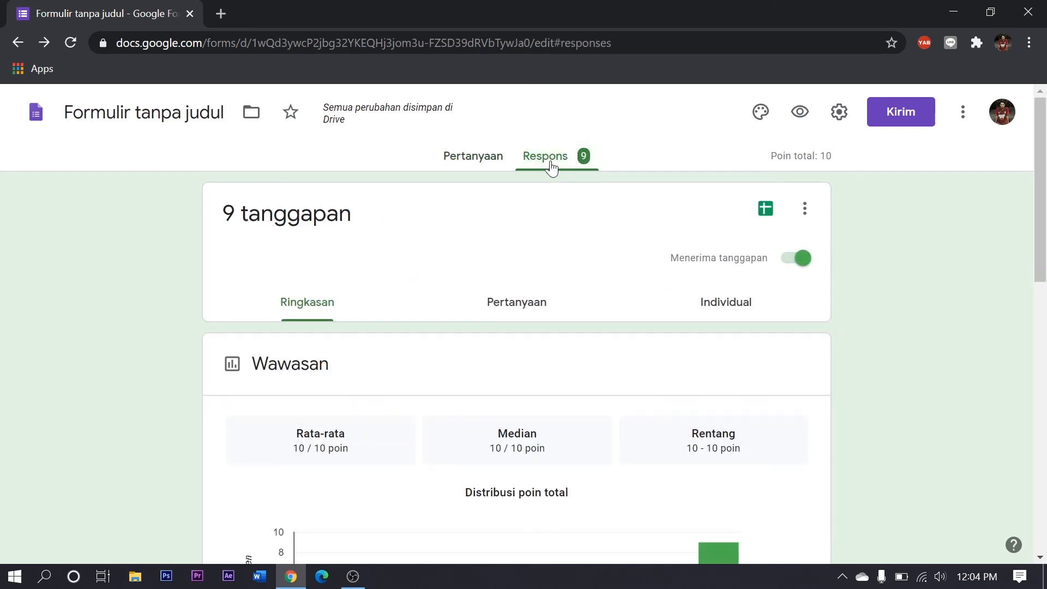
pyautogui.scroll(-3, 634, 273)
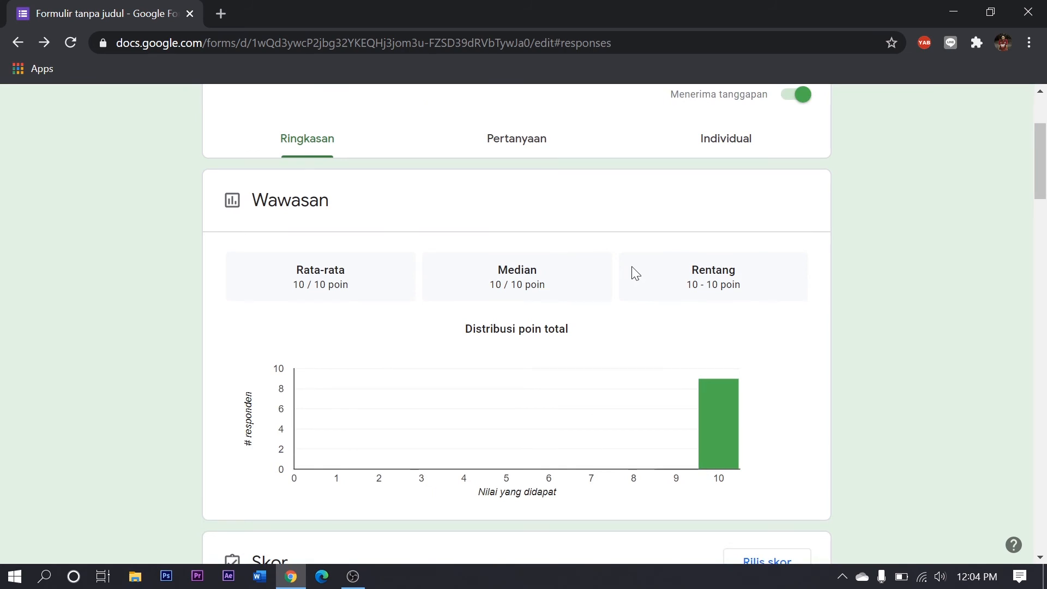
pyautogui.scroll(-7, 635, 273)
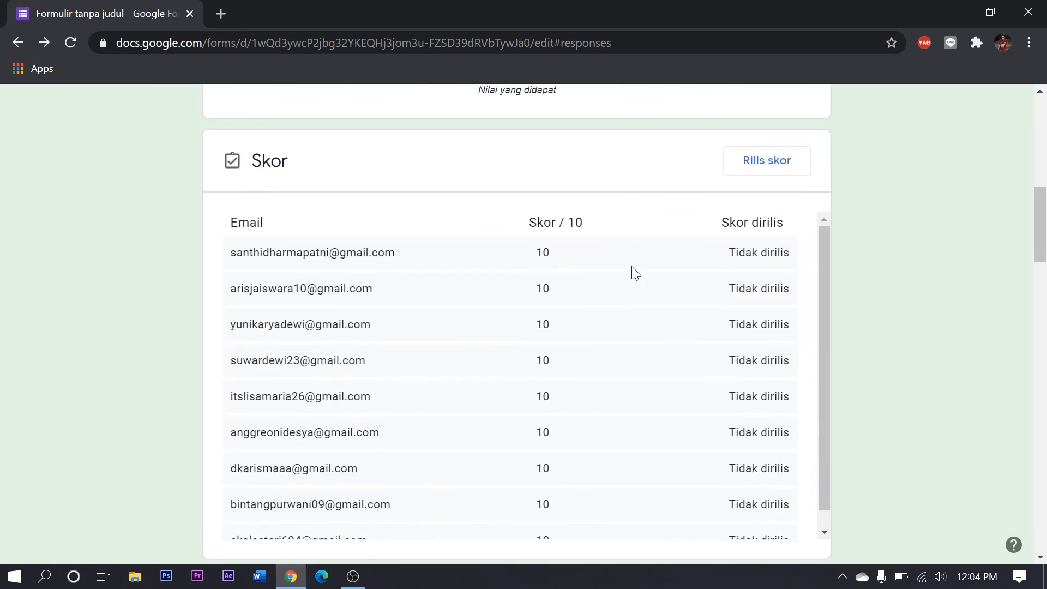
pyautogui.scroll(-3, 308, 180)
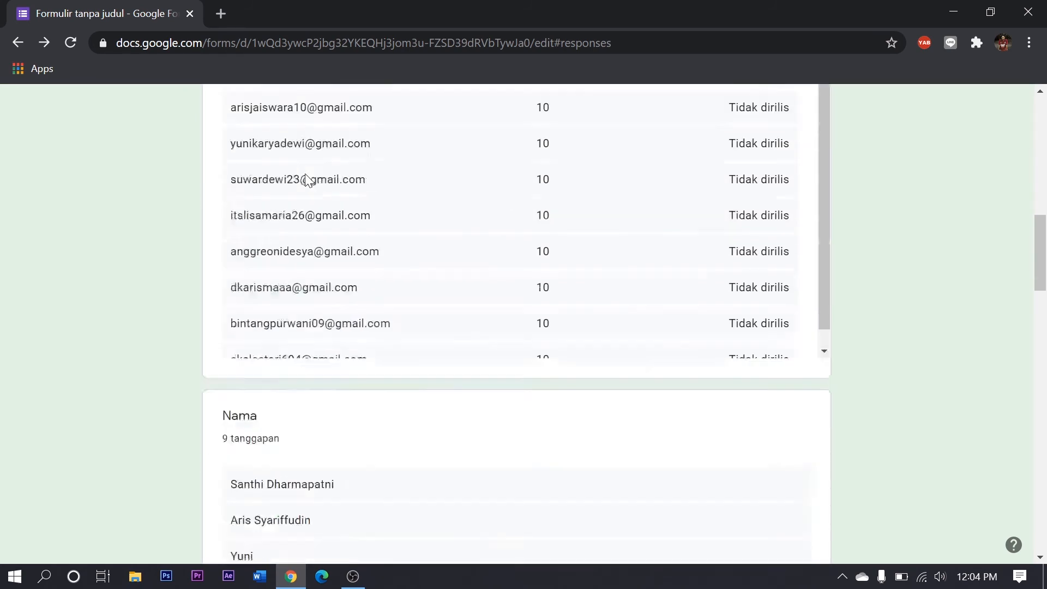
pyautogui.scroll(-5, 308, 180)
pyautogui.scroll(-6, 341, 178)
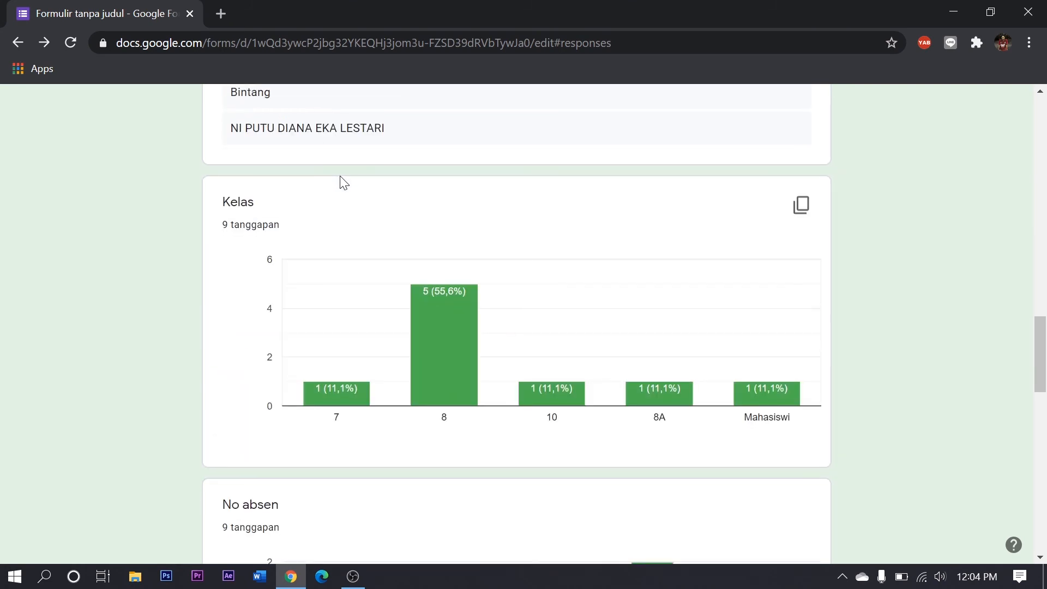
pyautogui.scroll(-10, 376, 215)
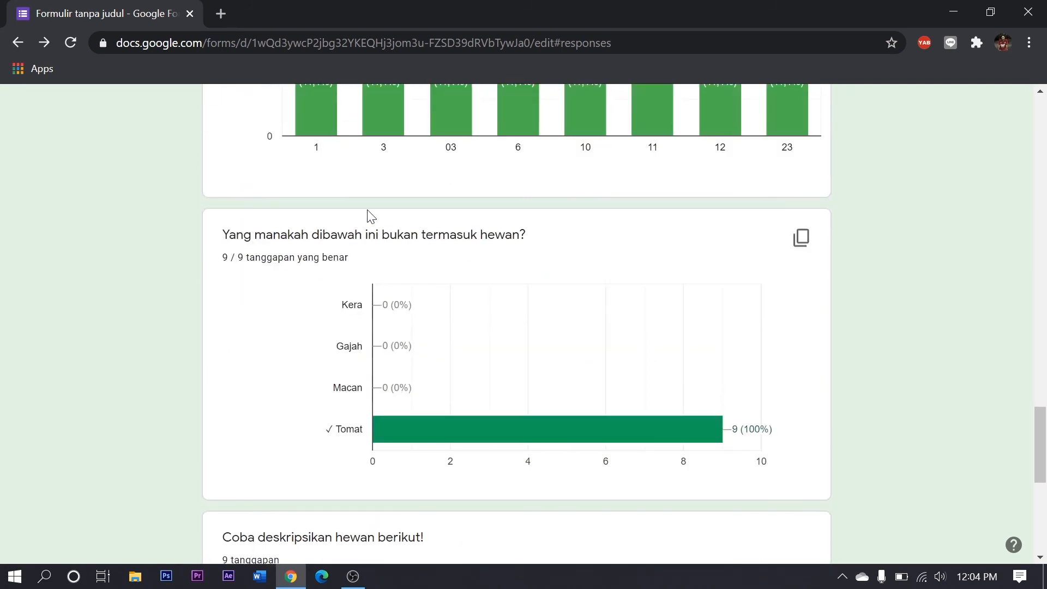
pyautogui.scroll(-8, 425, 227)
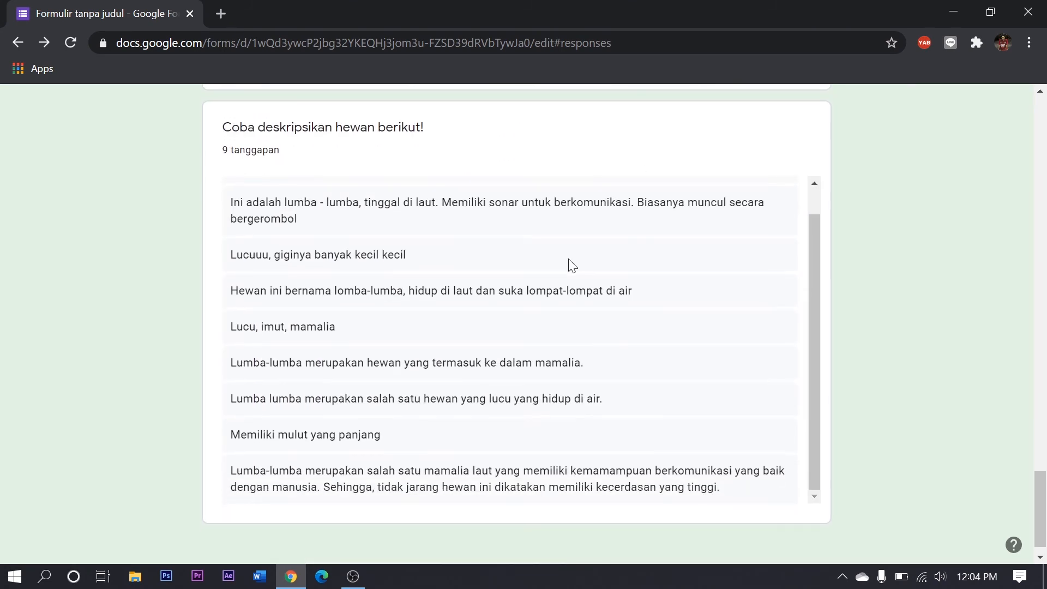
# View the form's responses in a spreadsheet, download it as Microsoft Excel (.xlsx) and close the spreadsheet
pyautogui.scroll(2, 719, 300)
pyautogui.scroll(8, 940, 290)
pyautogui.scroll(20, 940, 290)
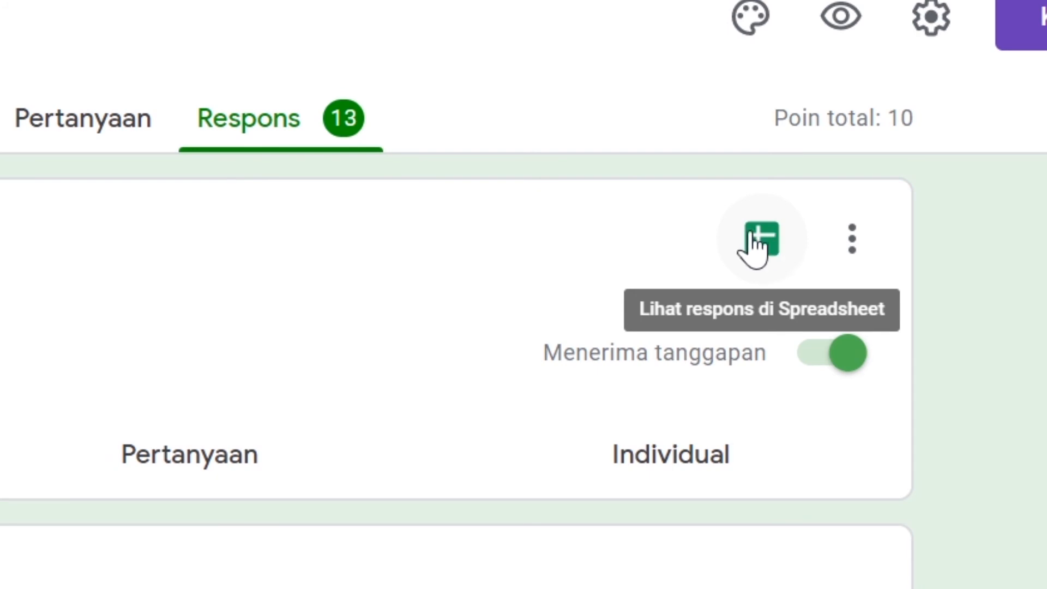
pyautogui.click(761, 238)
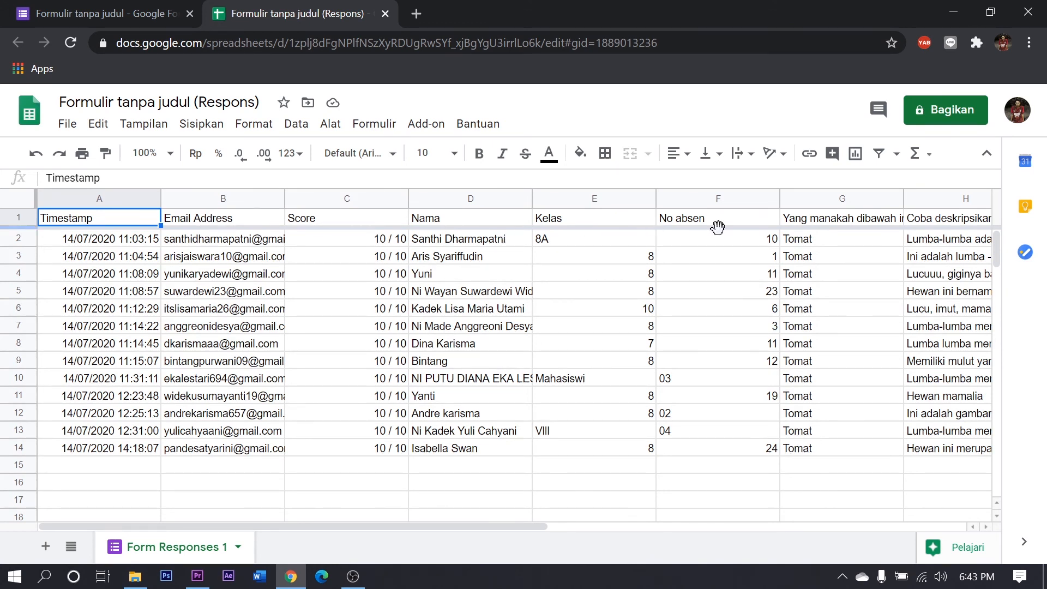
pyautogui.moveTo(364, 528); pyautogui.dragTo(308, 506)
pyautogui.click(67, 128)
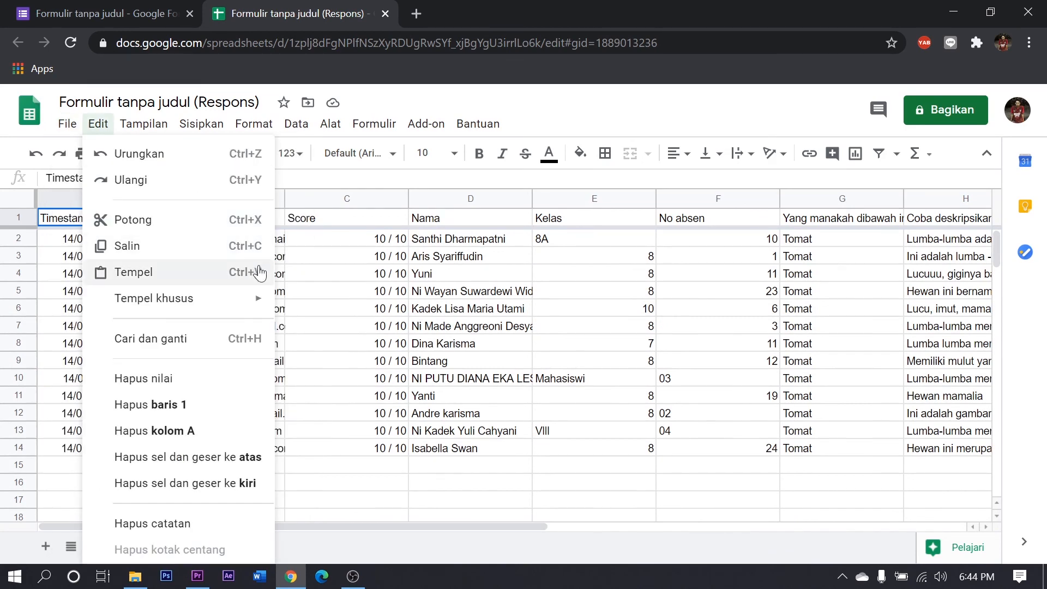
pyautogui.moveTo(276, 322)
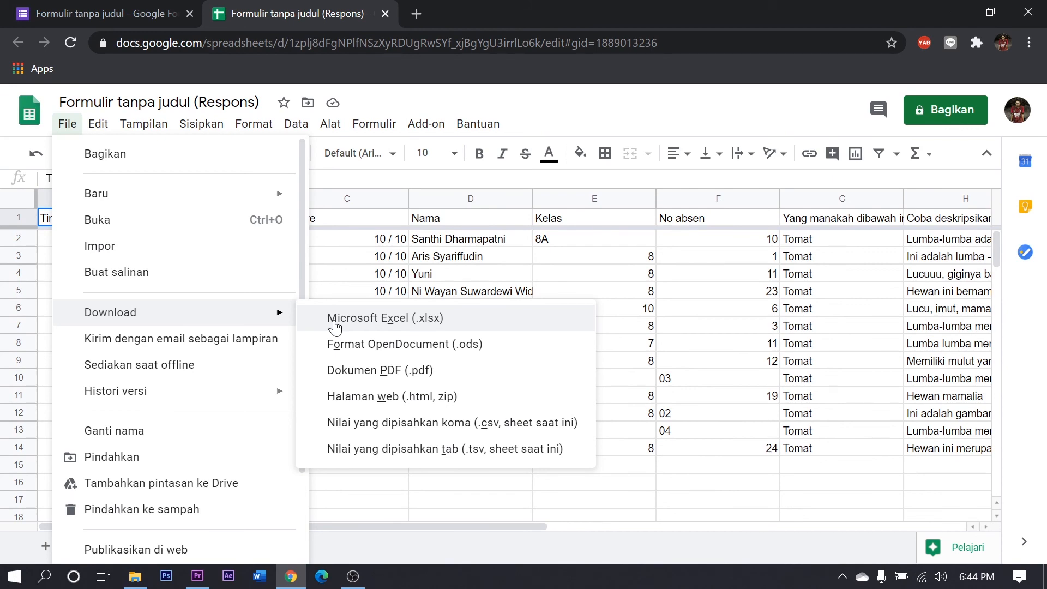
pyautogui.click(368, 322)
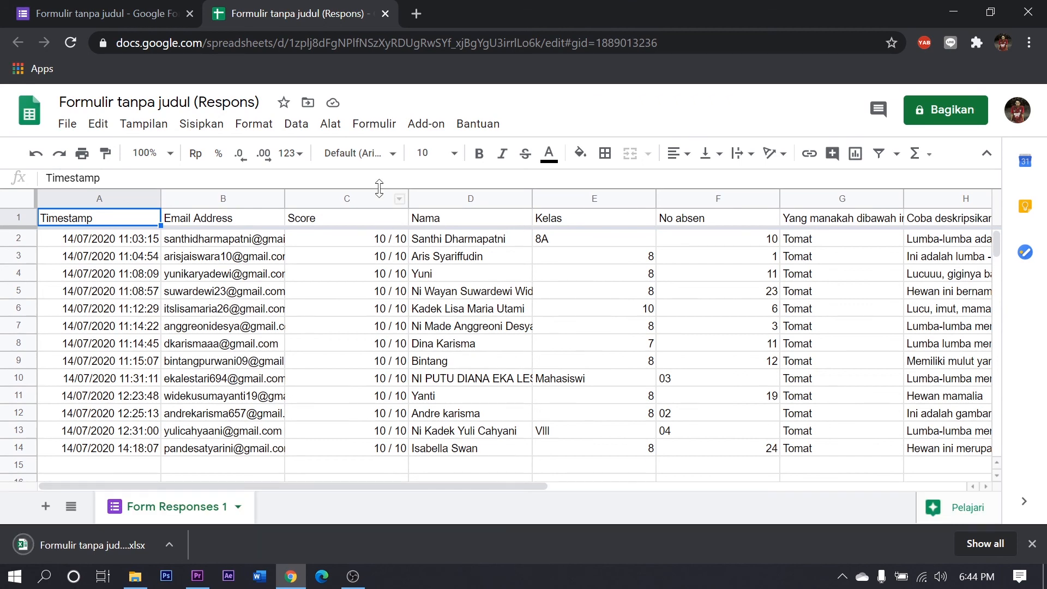
pyautogui.click(388, 12)
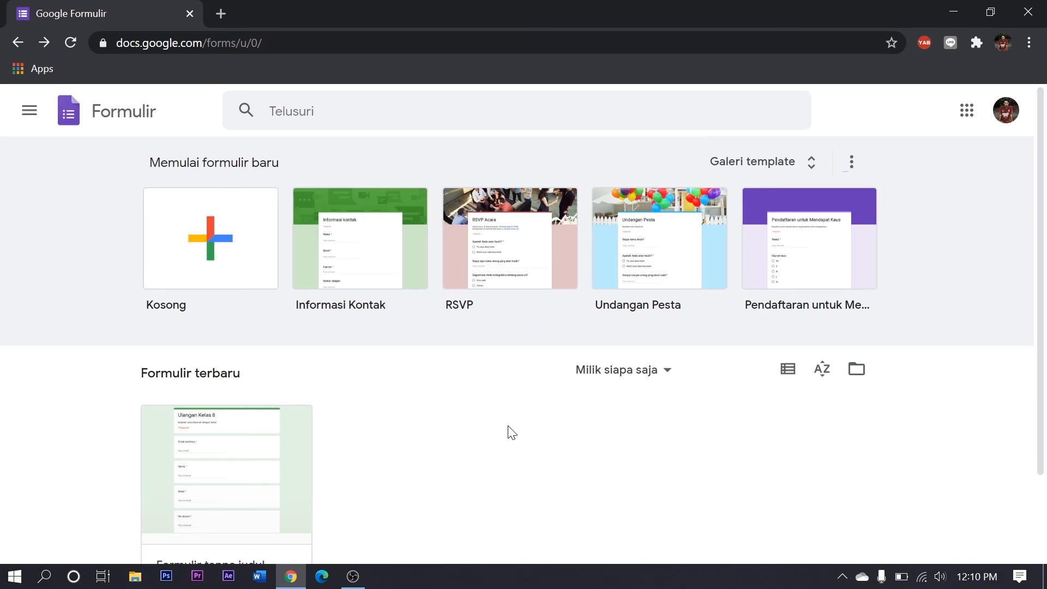
# Check which actions are available for the recent form "Formulir tanpa judul" on the forms home page
pyautogui.scroll(-2, 262, 406)
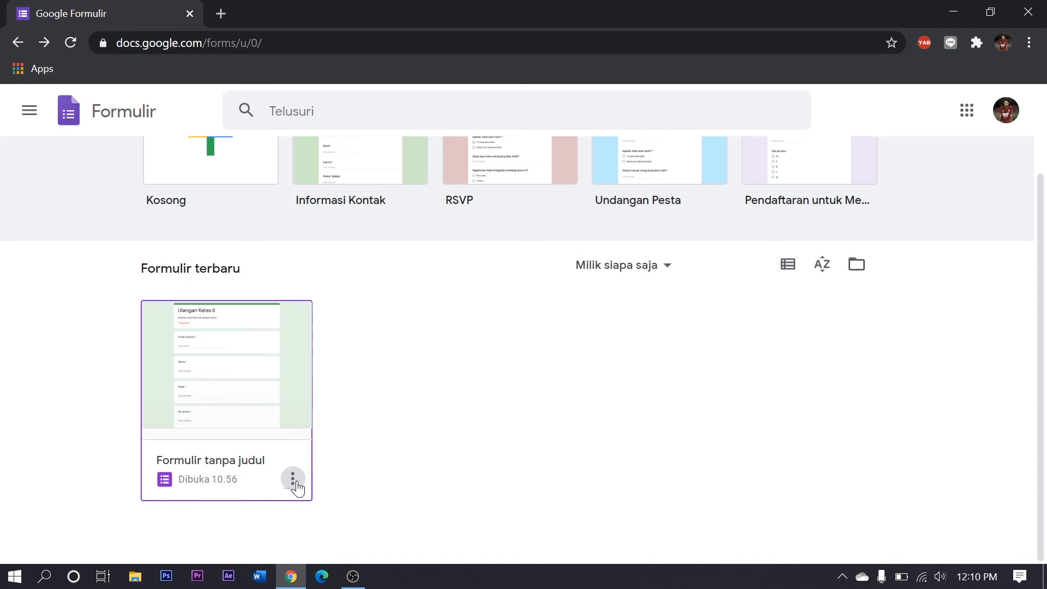
pyautogui.click(295, 479)
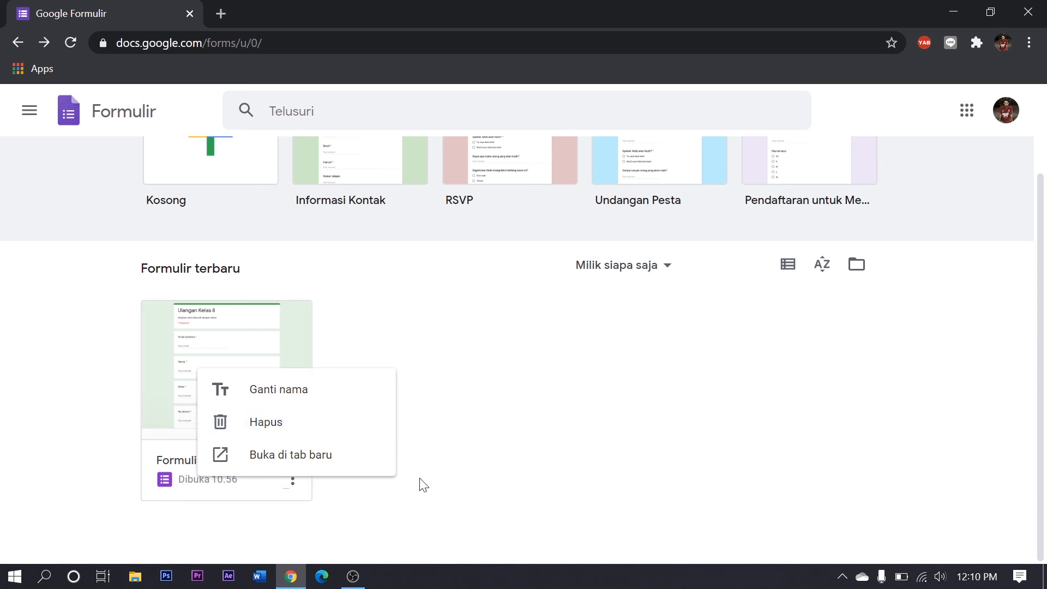
pyautogui.click(295, 492)
pyautogui.scroll(2, 454, 414)
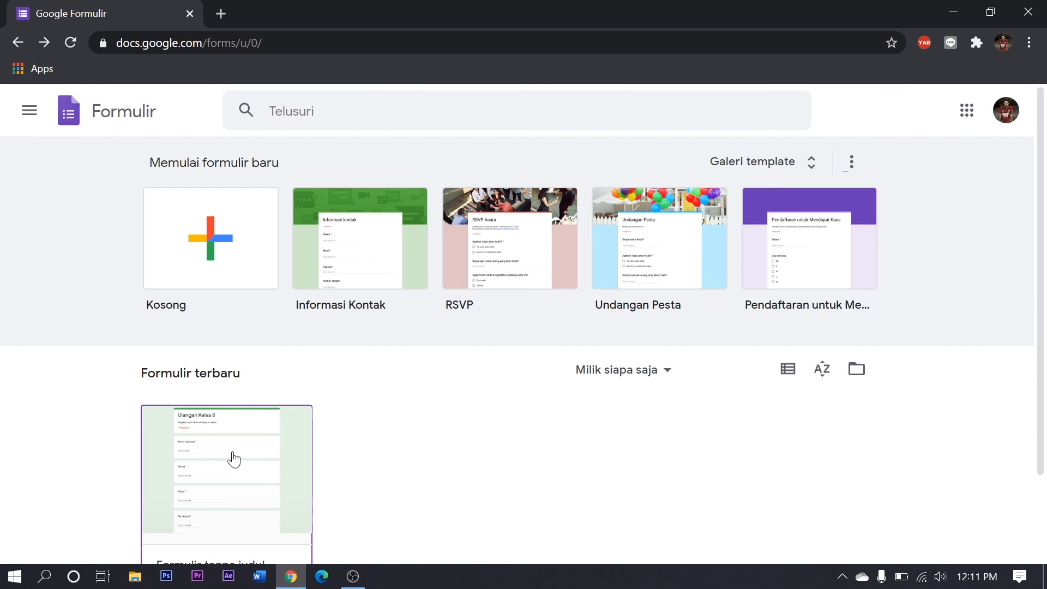
# Create a blank form and choose the existing "Formulir tanpa judul" as the source for importing questions
pyautogui.click(239, 254)
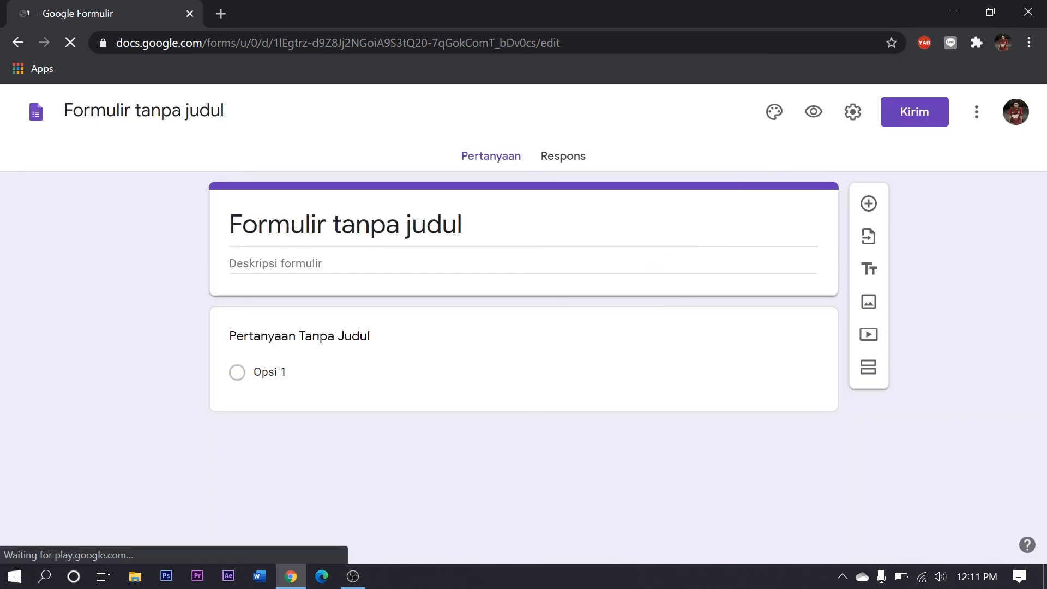
pyautogui.click(868, 237)
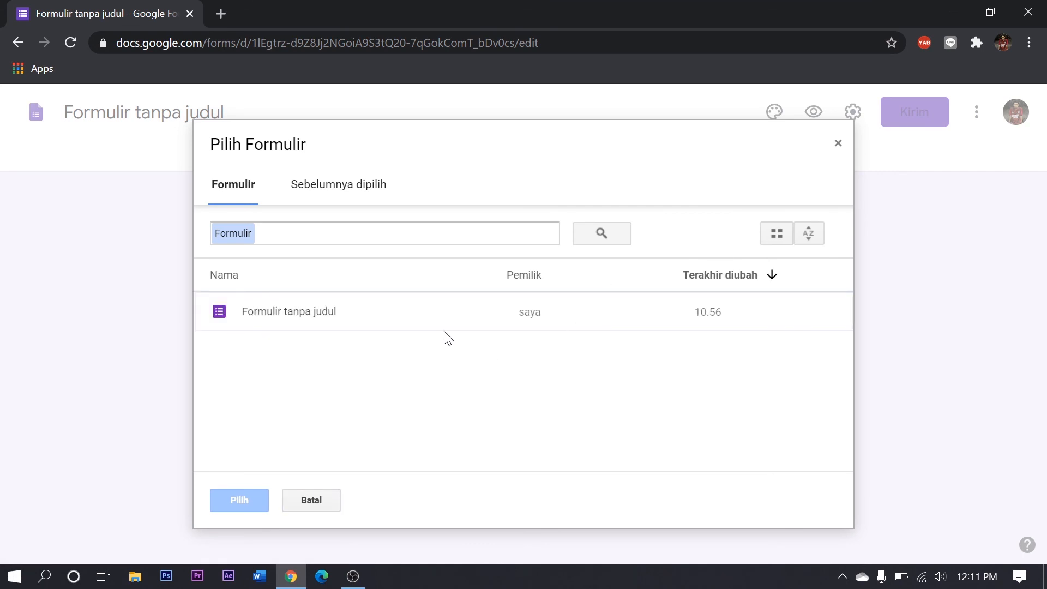
pyautogui.click(392, 311)
pyautogui.click(250, 501)
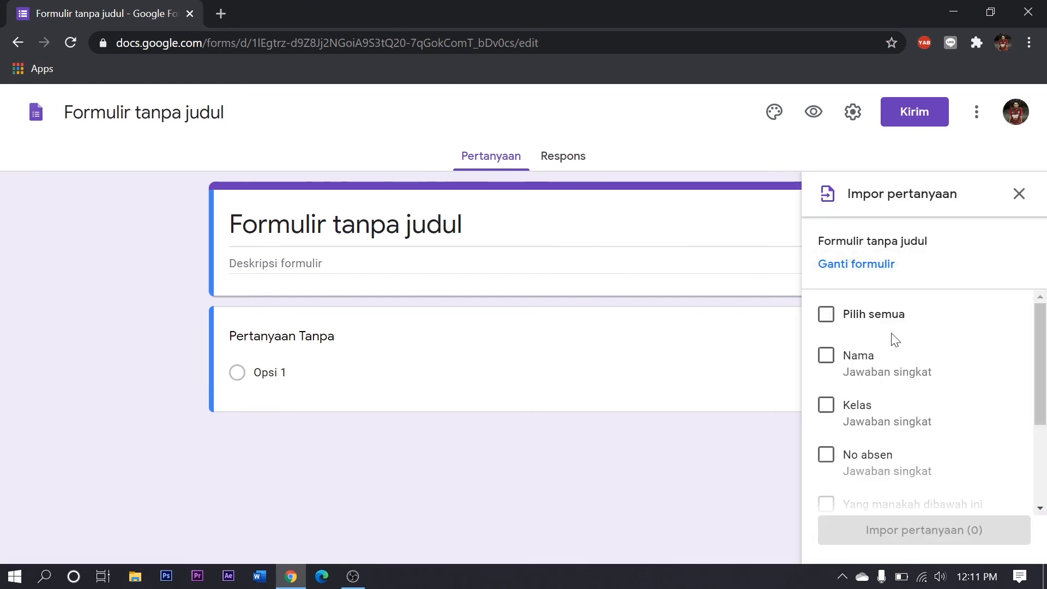
# Import all questions from the source form into the new form and look over the imported questions
pyautogui.click(833, 322)
pyautogui.scroll(-3, 922, 415)
pyautogui.click(967, 528)
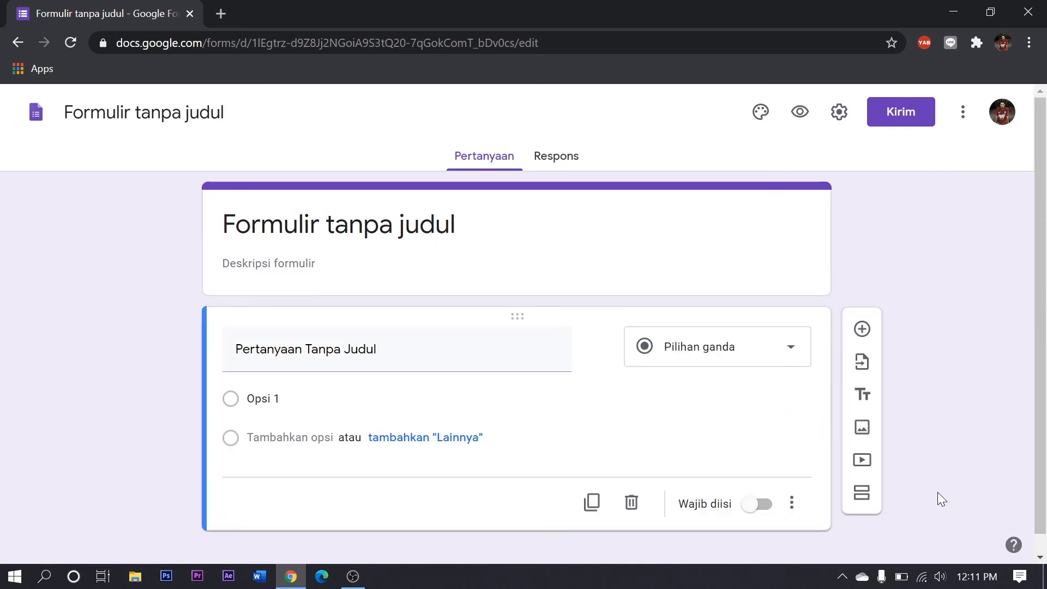
pyautogui.scroll(-3, 769, 394)
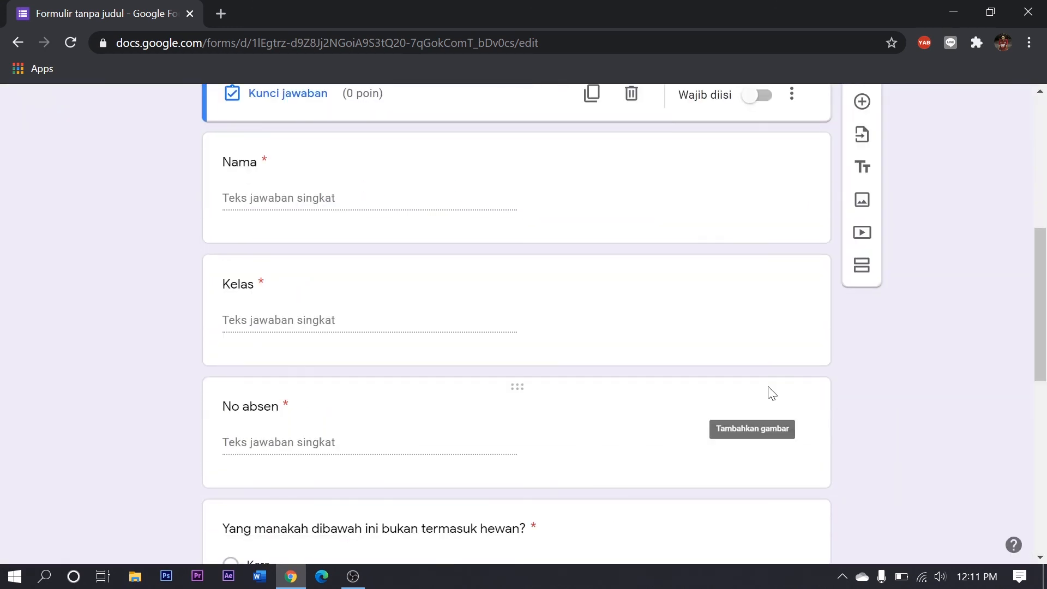
pyautogui.scroll(7, 770, 392)
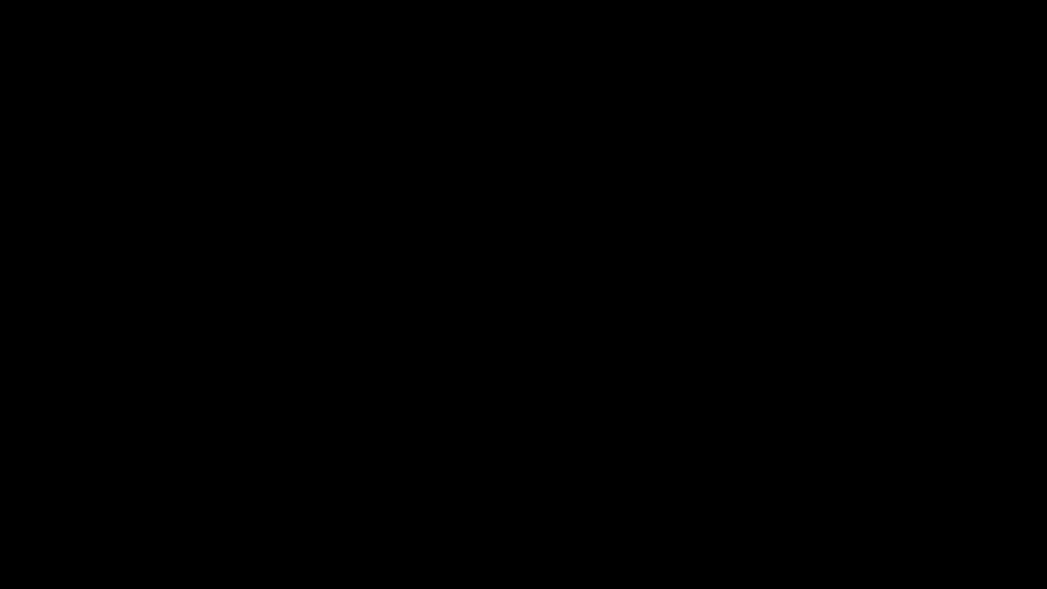